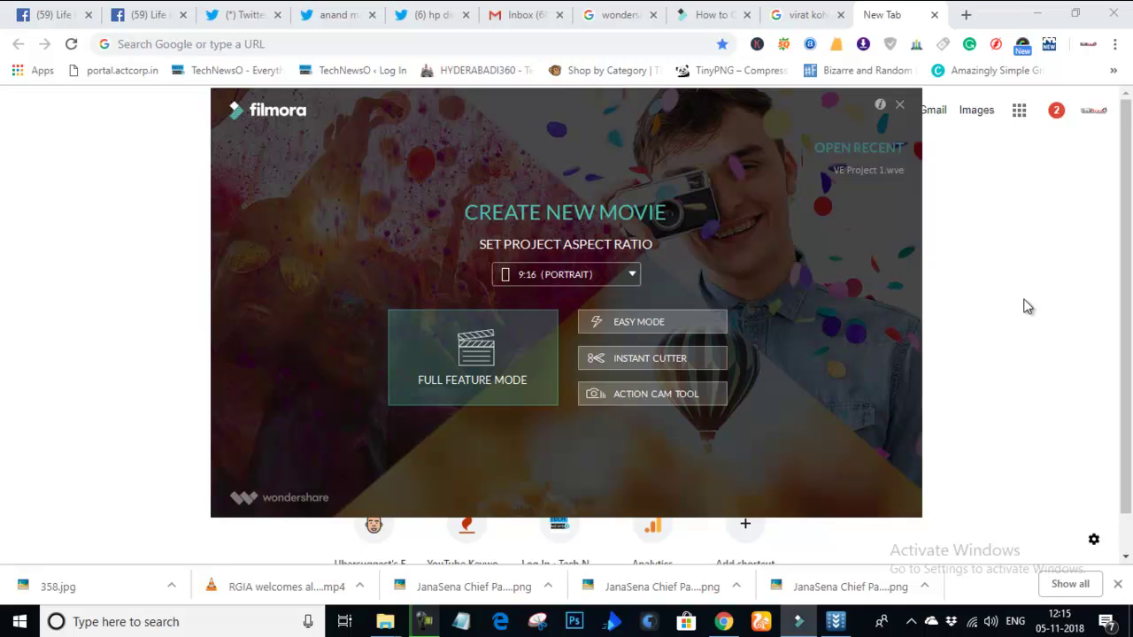
Set the project aspect ratio to 1:1 (Instagram) and start a new project in Full Feature Mode
{"action": "left_click", "coordinate": [573, 280]}
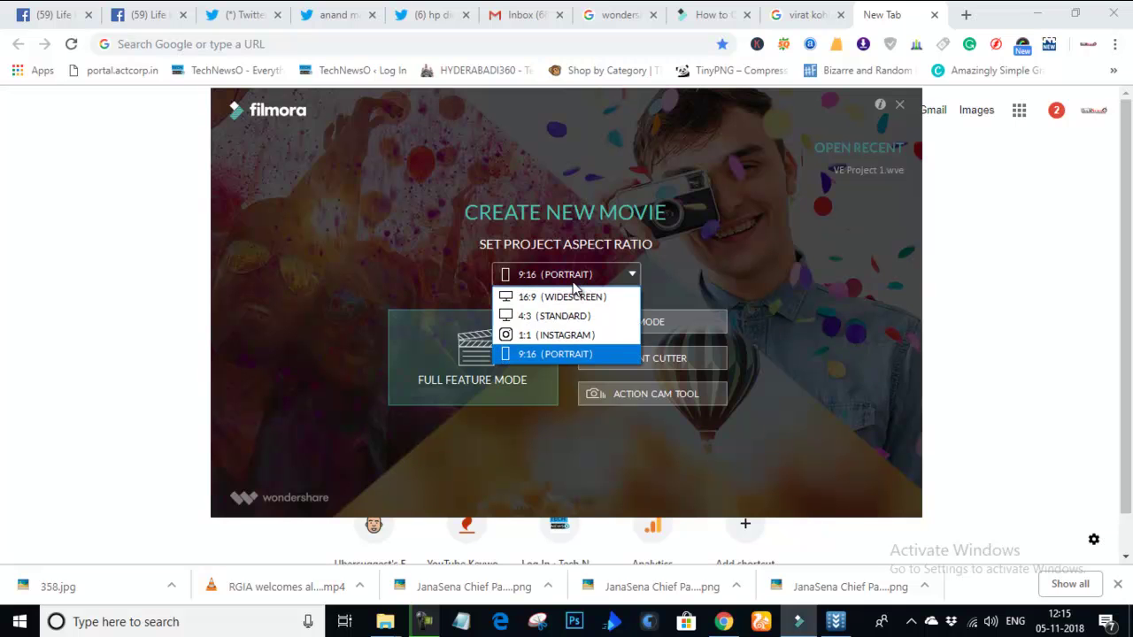
{"action": "left_click", "coordinate": [573, 340]}
{"action": "left_click", "coordinate": [467, 385]}
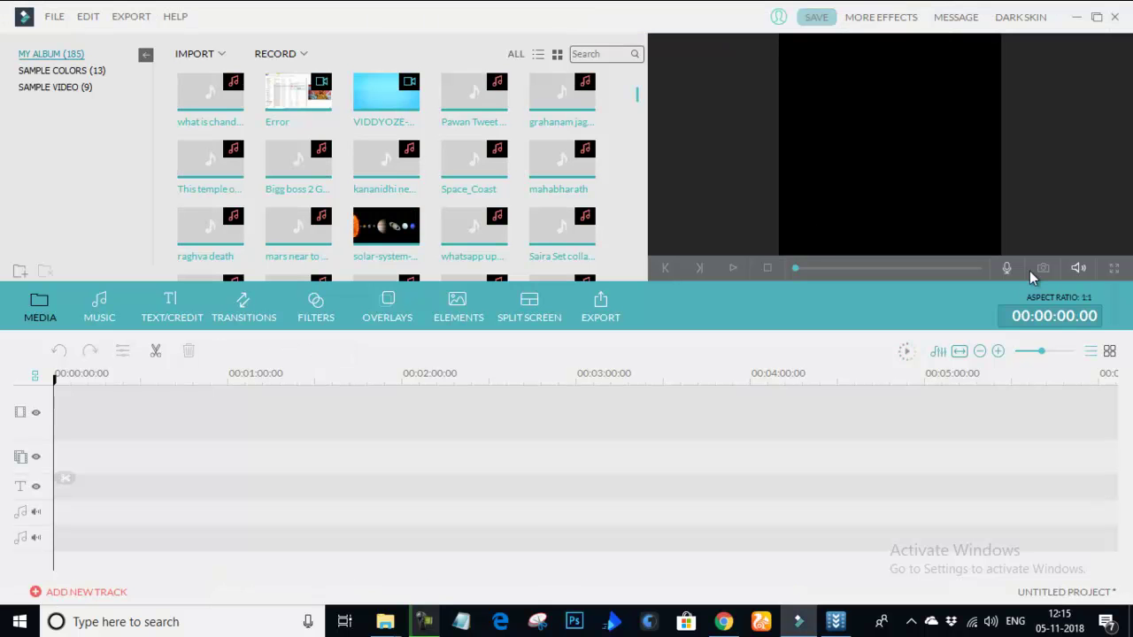
Add the Black sample color to the start of the main video track
{"action": "scroll", "coordinate": [608, 215], "scroll_direction": "down", "scroll_amount": 5}
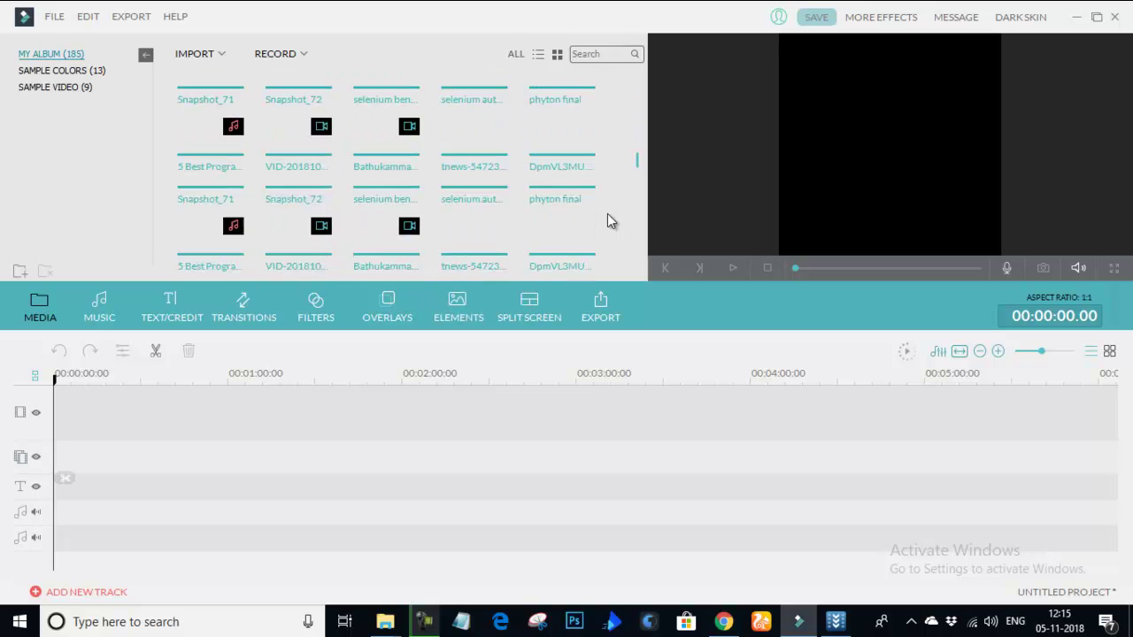
{"action": "left_click", "coordinate": [77, 72]}
{"action": "left_click_drag", "start_coordinate": [189, 106], "coordinate": [331, 416]}
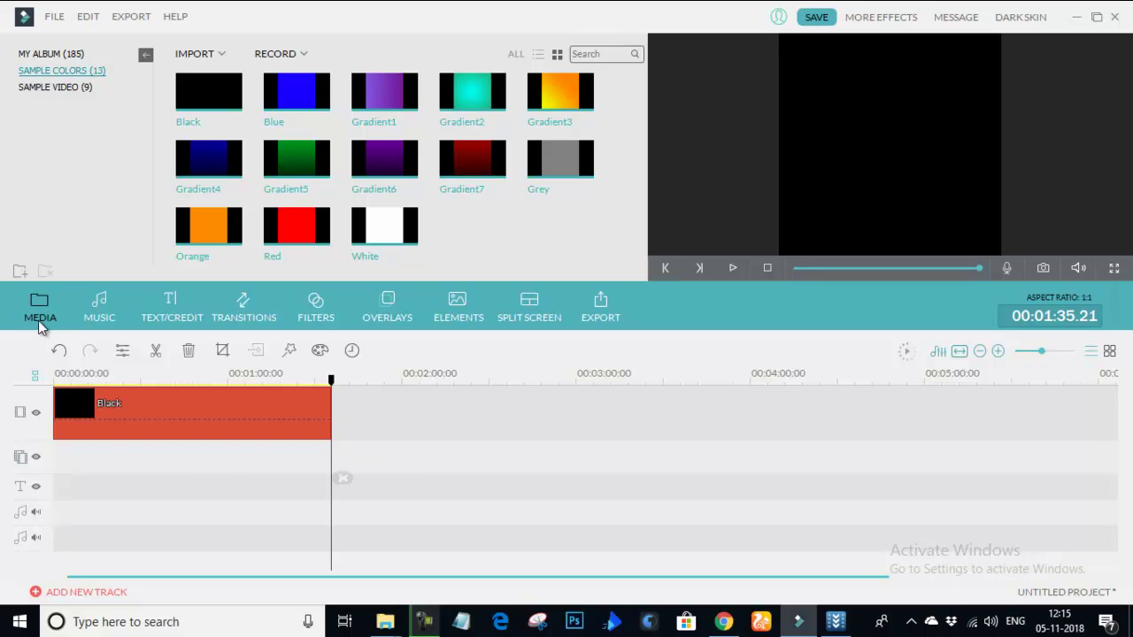
Place the Diwali video from the album on the overlay track below the Black clip, starting at the beginning
{"action": "left_click", "coordinate": [52, 54]}
{"action": "scroll", "coordinate": [538, 220], "scroll_direction": "down", "scroll_amount": 20}
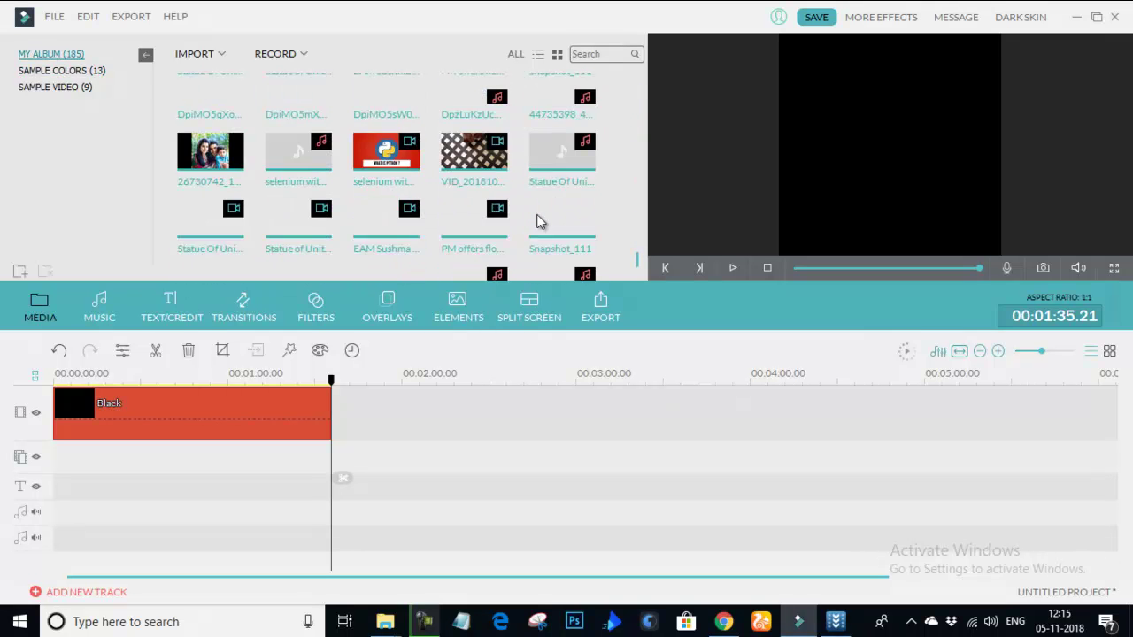
{"action": "left_click_drag", "start_coordinate": [549, 257], "coordinate": [79, 453]}
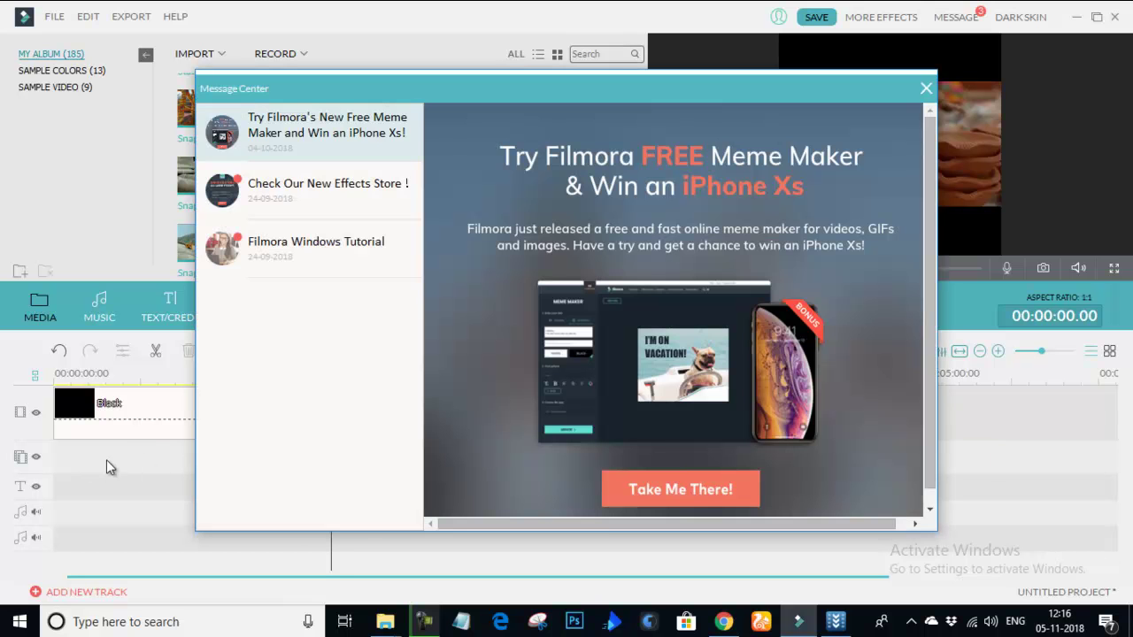
{"action": "left_click", "coordinate": [926, 88]}
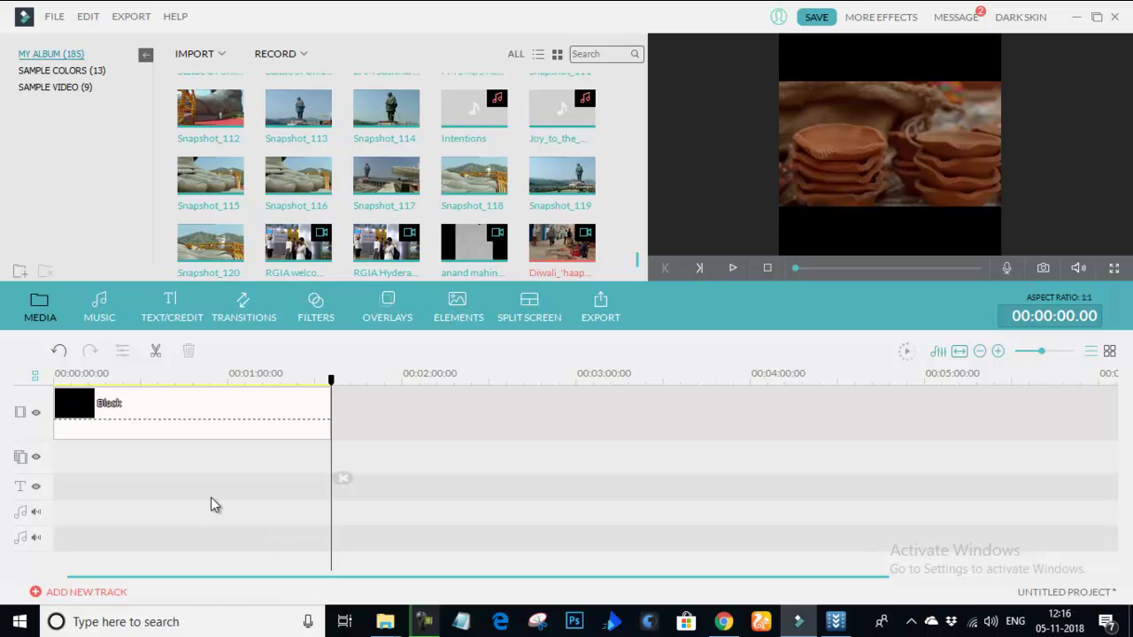
{"action": "left_click_drag", "start_coordinate": [544, 257], "coordinate": [54, 450]}
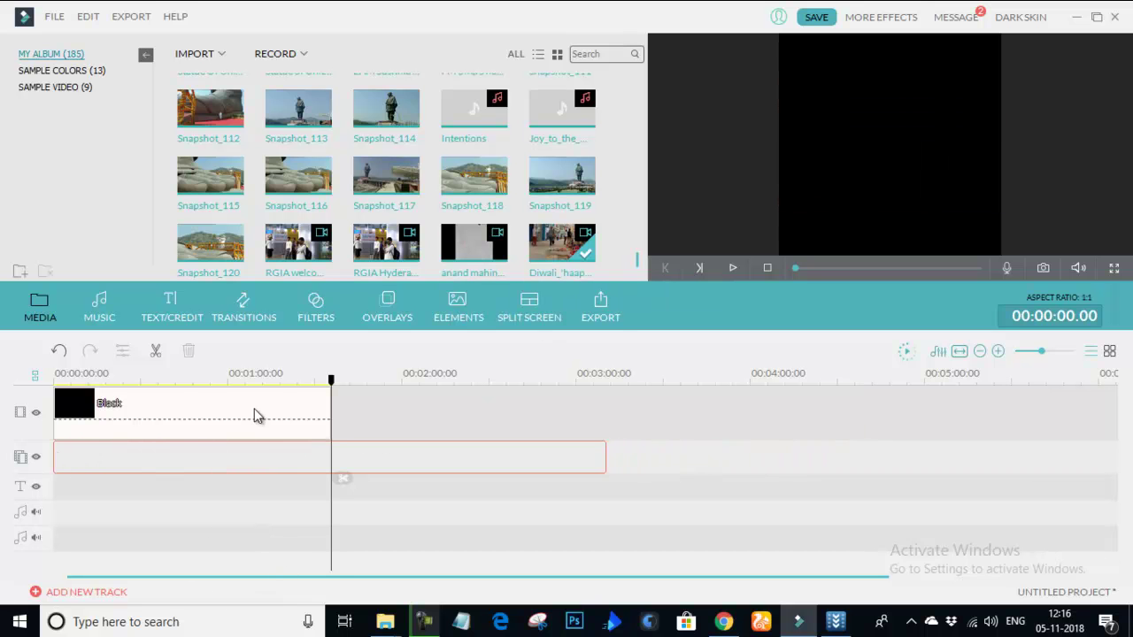
Extend the Black clip to the end of the Diwali video and return the playhead to the start
{"action": "left_click", "coordinate": [329, 416]}
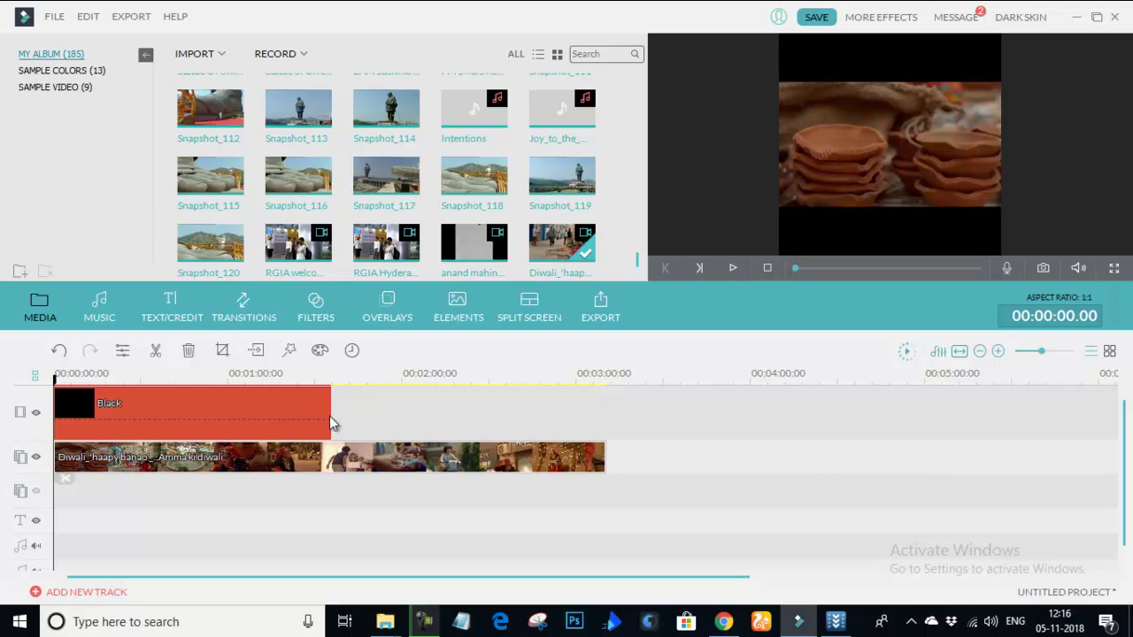
{"action": "left_click_drag", "start_coordinate": [334, 419], "coordinate": [602, 419]}
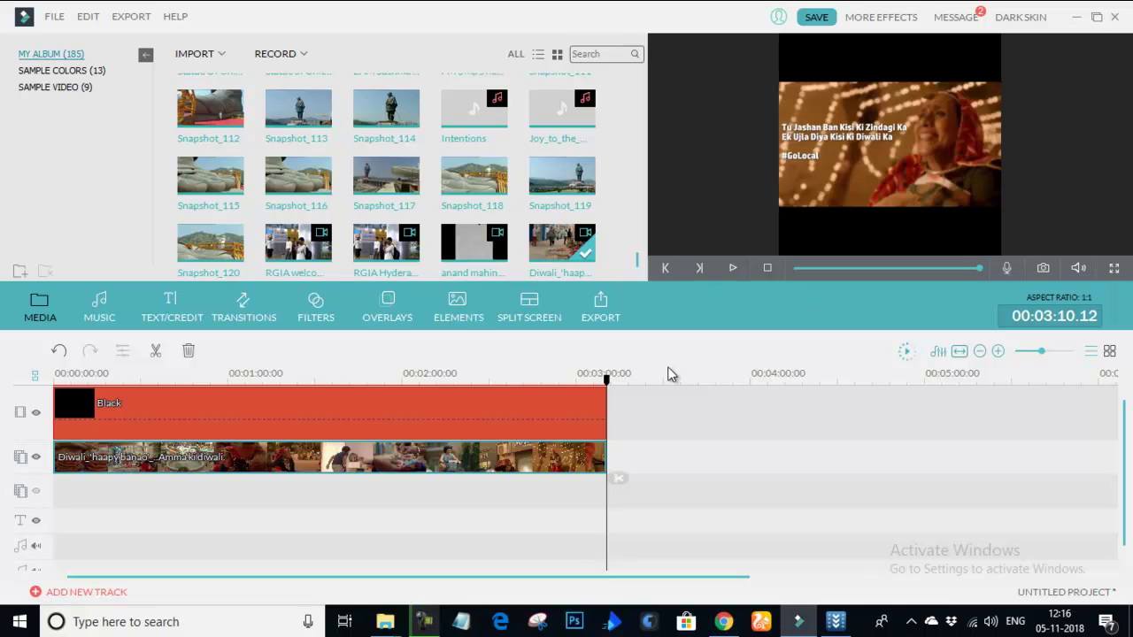
{"action": "left_click_drag", "start_coordinate": [607, 379], "coordinate": [55, 381]}
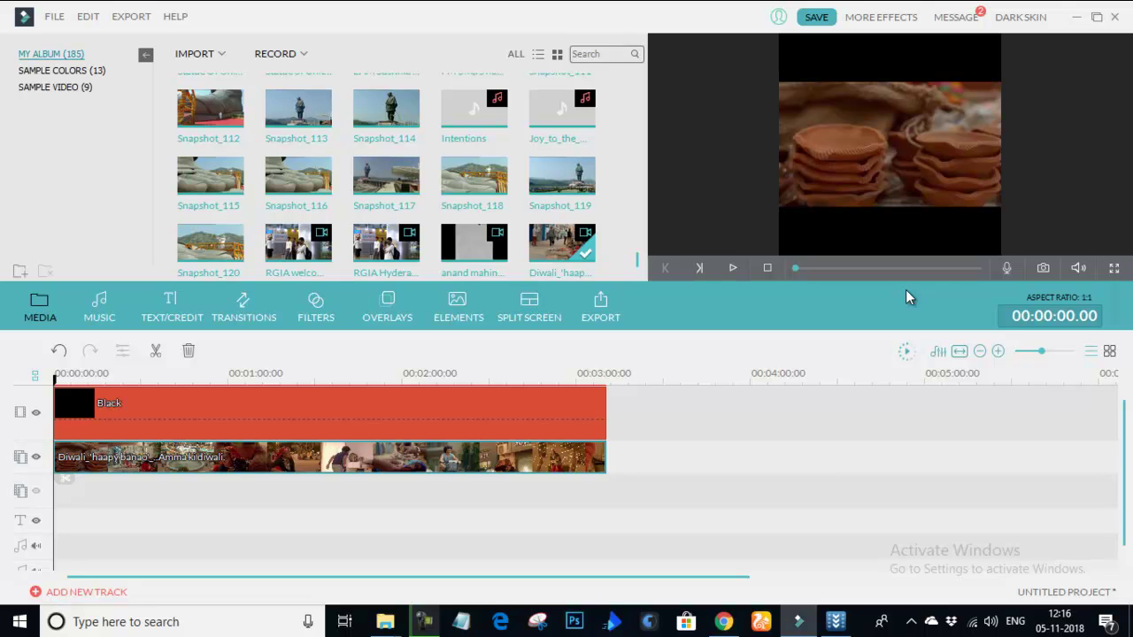
{"action": "left_click", "coordinate": [427, 623]}
{"action": "left_click", "coordinate": [1058, 556]}
Add the custom title TWLS4 at the start of the text track and extend it to the end of the video
{"action": "left_click", "coordinate": [181, 317]}
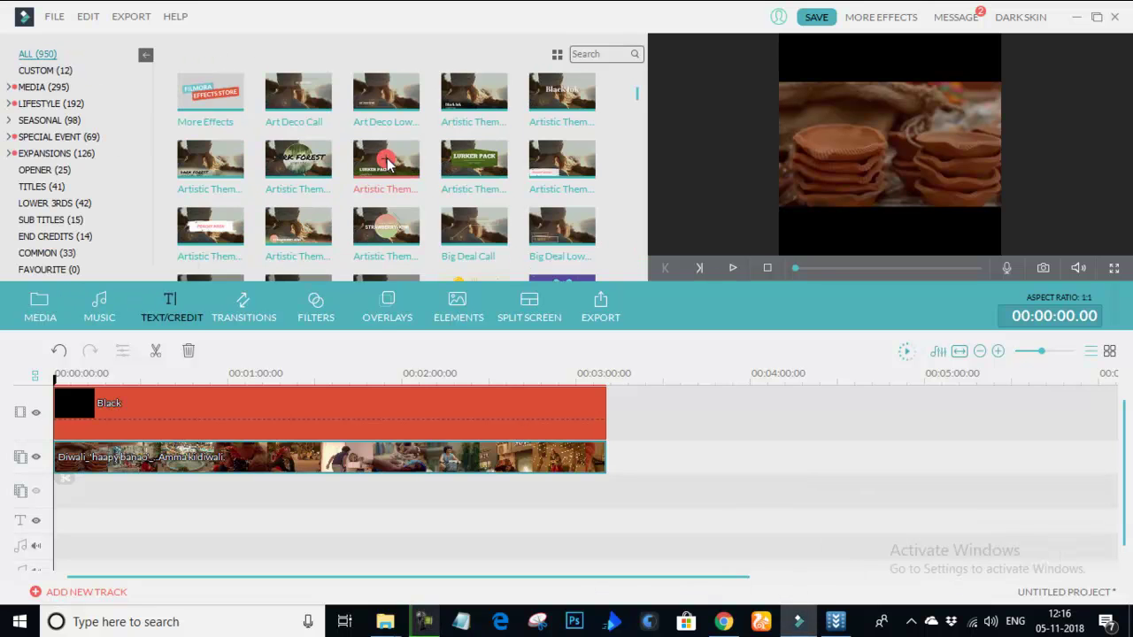
{"action": "left_click", "coordinate": [58, 73]}
{"action": "mouse_move", "coordinate": [536, 170]}
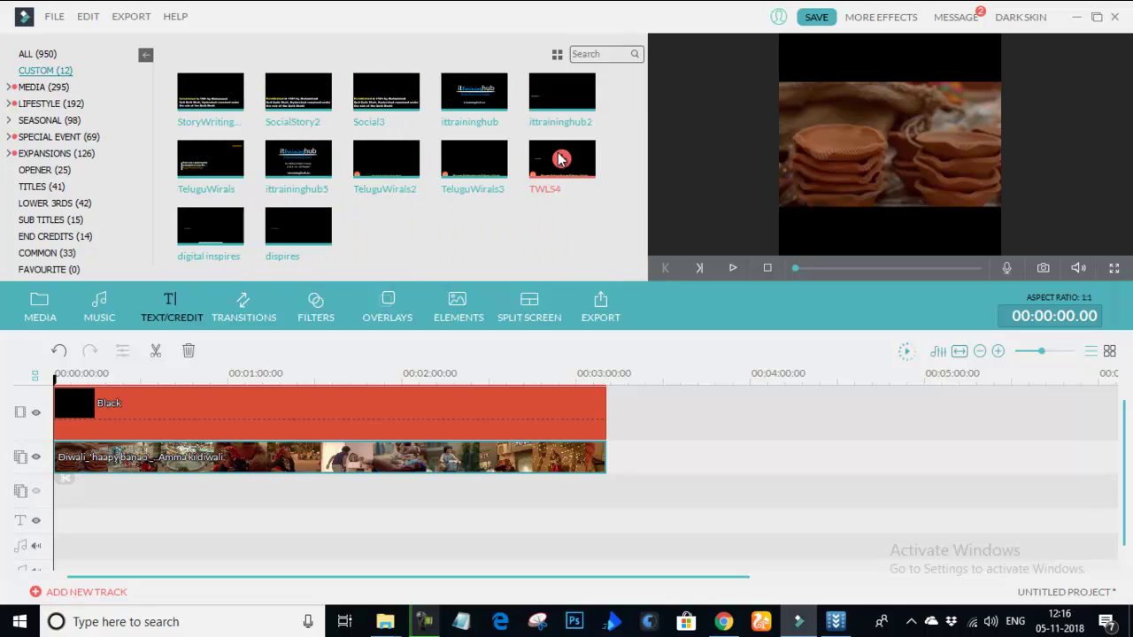
{"action": "left_click_drag", "start_coordinate": [536, 170], "coordinate": [147, 526]}
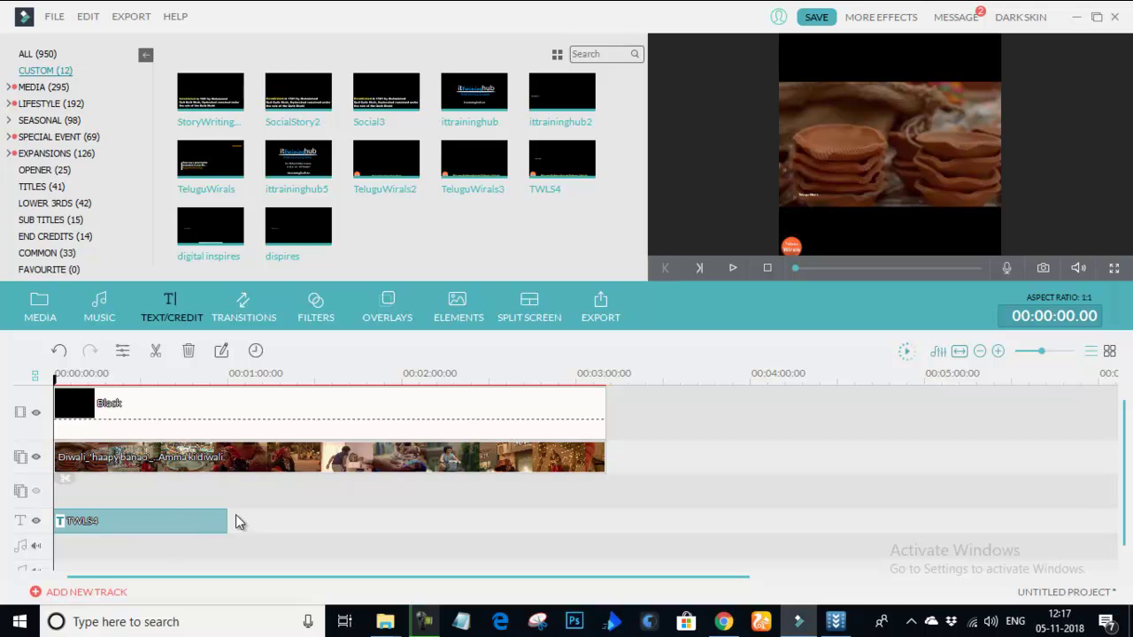
{"action": "left_click_drag", "start_coordinate": [225, 518], "coordinate": [606, 520]}
Open the TWLS4 title in the advanced text editor and delete its three "Please Subscribe to Telugu Wirals" layers
{"action": "double_click", "coordinate": [438, 529]}
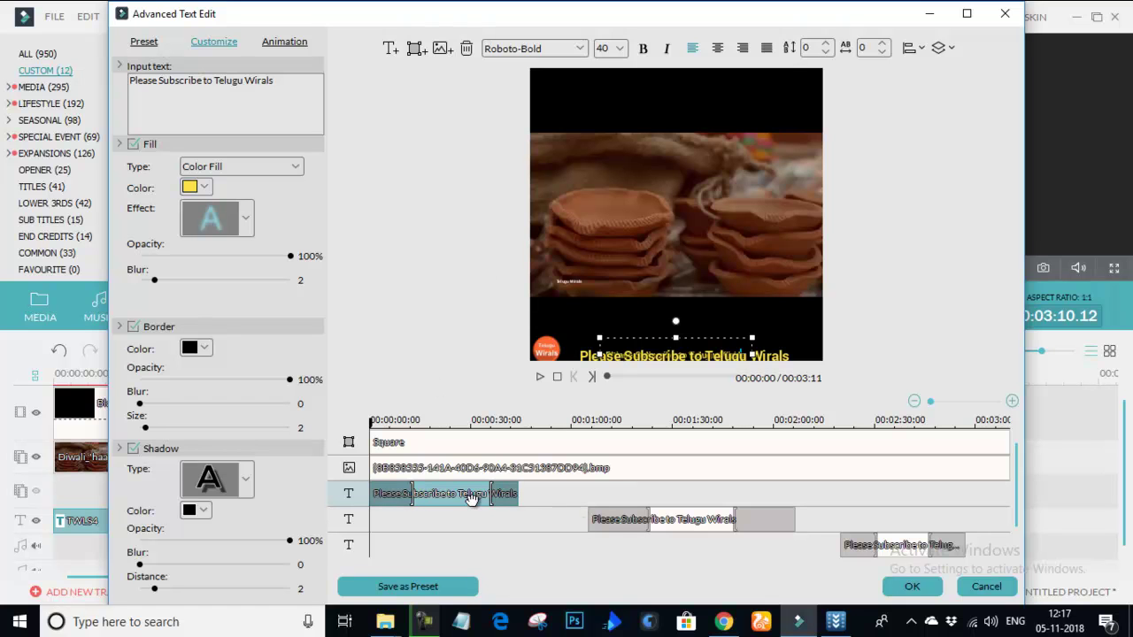
{"action": "key", "text": "Delete"}
{"action": "left_click", "coordinate": [609, 502]}
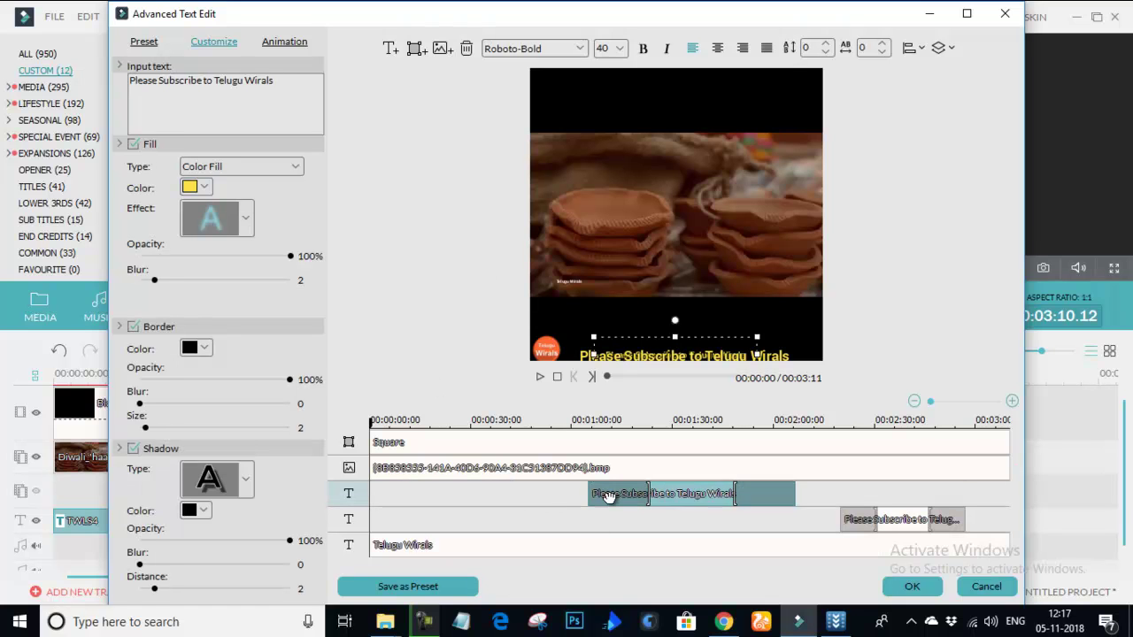
{"action": "key", "text": "Delete"}
{"action": "left_click", "coordinate": [853, 495]}
{"action": "key", "text": "Delete"}
Delete the title's remaining "Telugu Wirals" text, logo image and square layers
{"action": "left_click", "coordinate": [495, 496]}
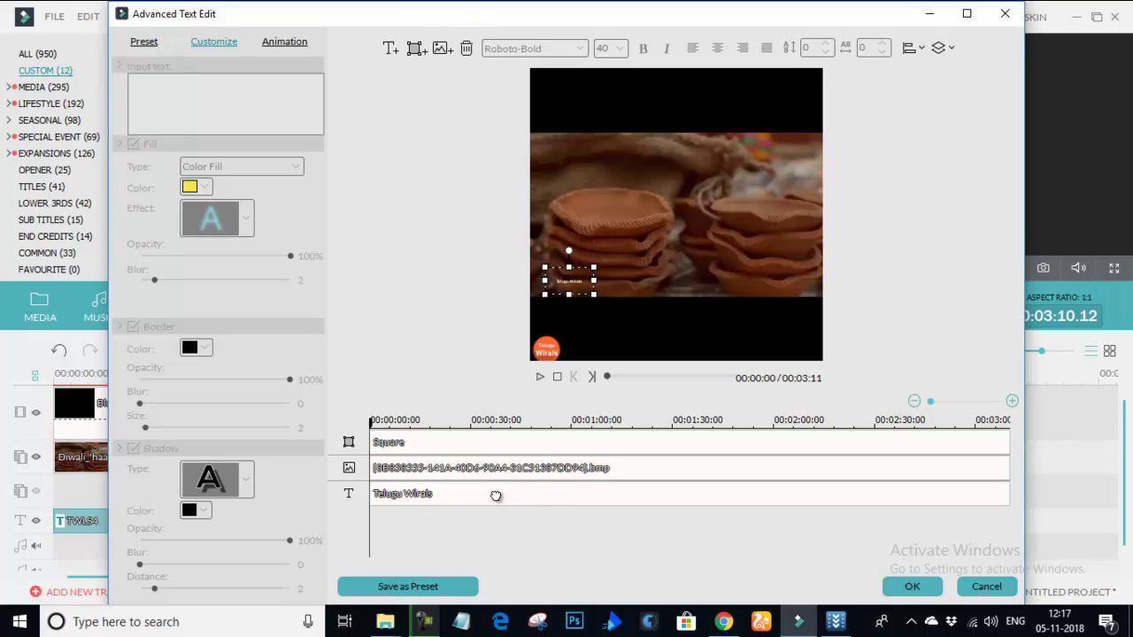
{"action": "key", "text": "Delete"}
{"action": "left_click", "coordinate": [483, 478]}
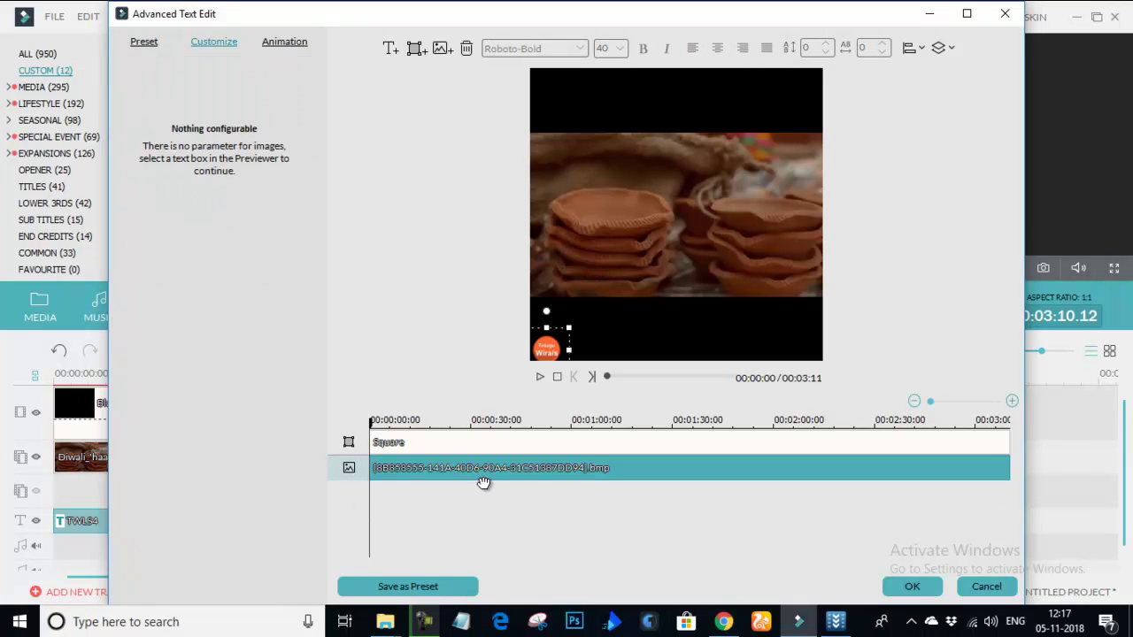
{"action": "key", "text": "Delete"}
{"action": "left_click", "coordinate": [462, 452]}
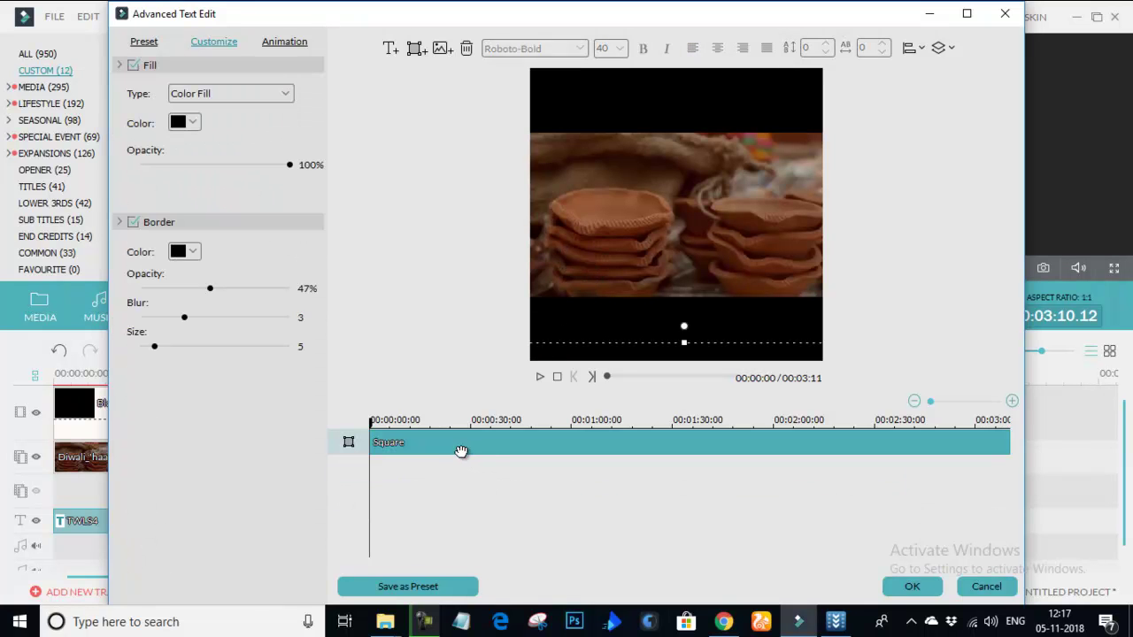
{"action": "key", "text": "Delete"}
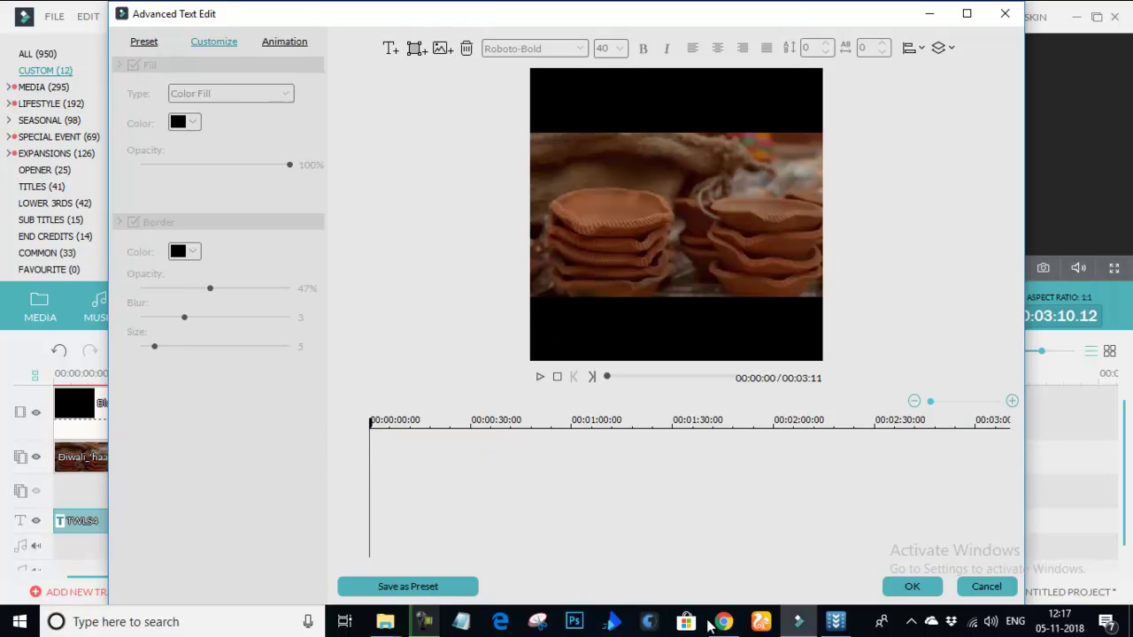
{"action": "left_click", "coordinate": [388, 50]}
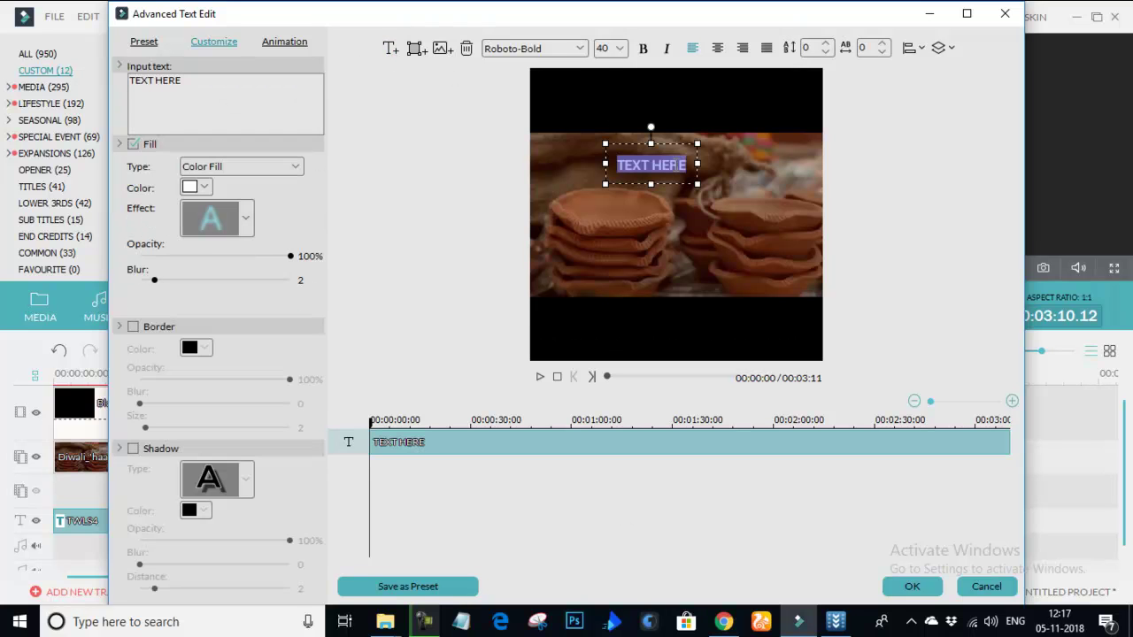
{"action": "type", "text": "HP ad with a truly endearing message I want to truly thank the team involved apart from @HPIndia for such a beautiful message"}
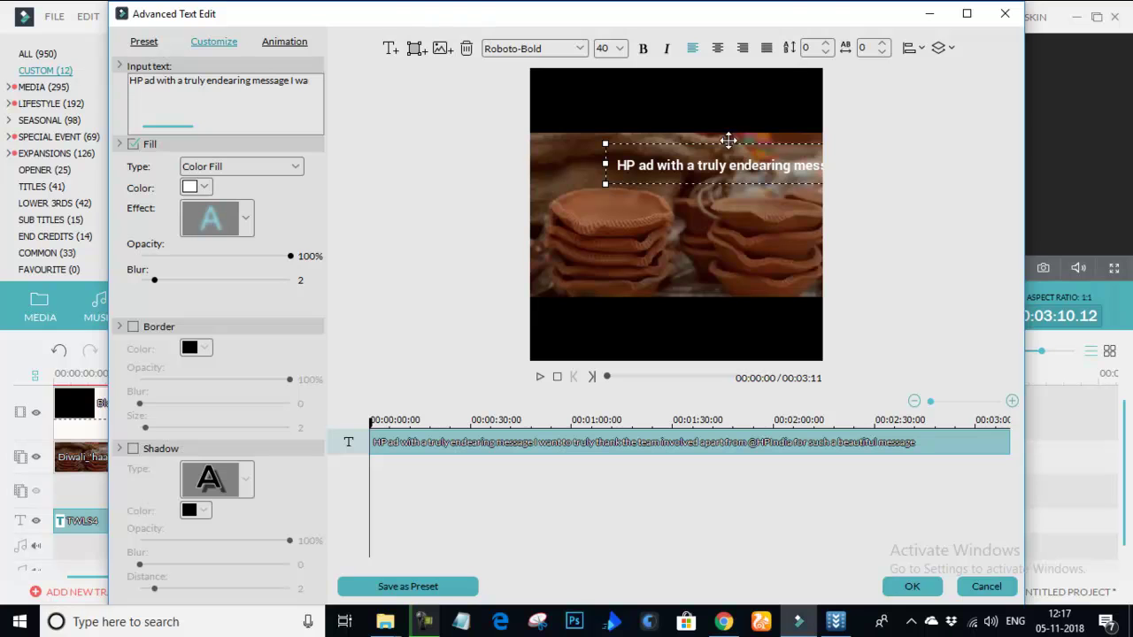
{"action": "left_click_drag", "start_coordinate": [726, 141], "coordinate": [675, 82]}
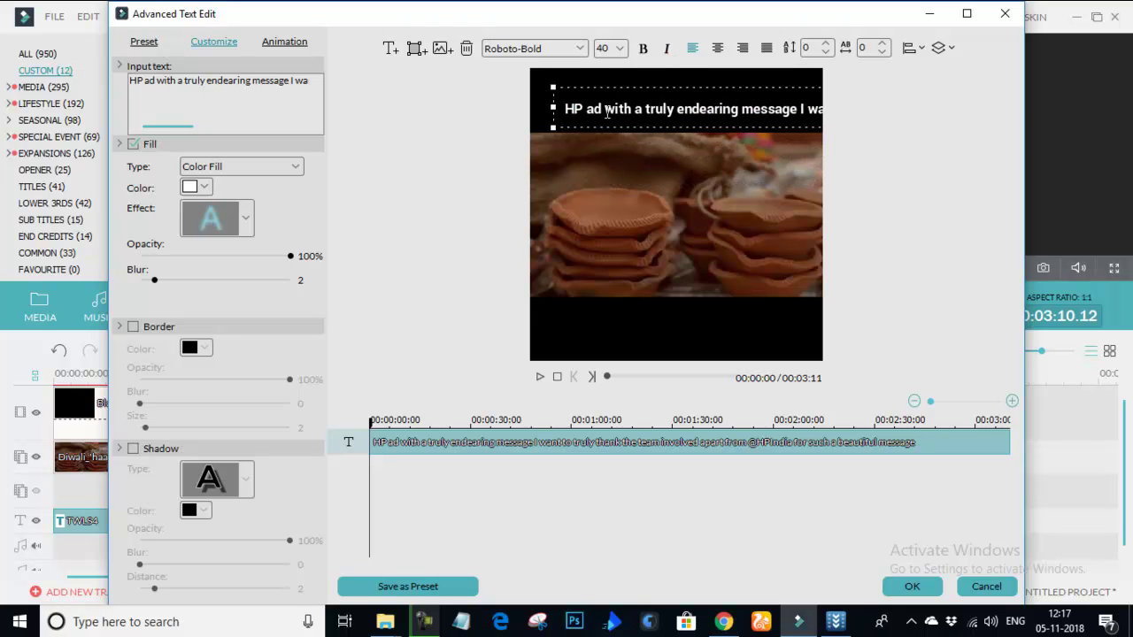
{"action": "left_click_drag", "start_coordinate": [603, 109], "coordinate": [565, 109]}
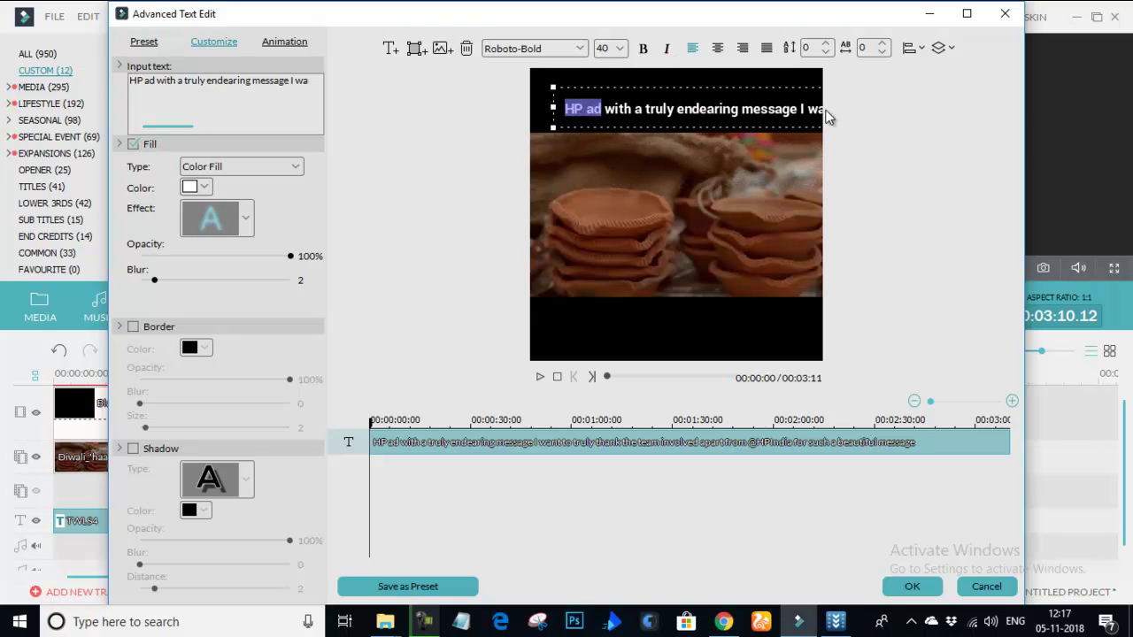
{"action": "left_click_drag", "start_coordinate": [740, 89], "coordinate": [715, 316]}
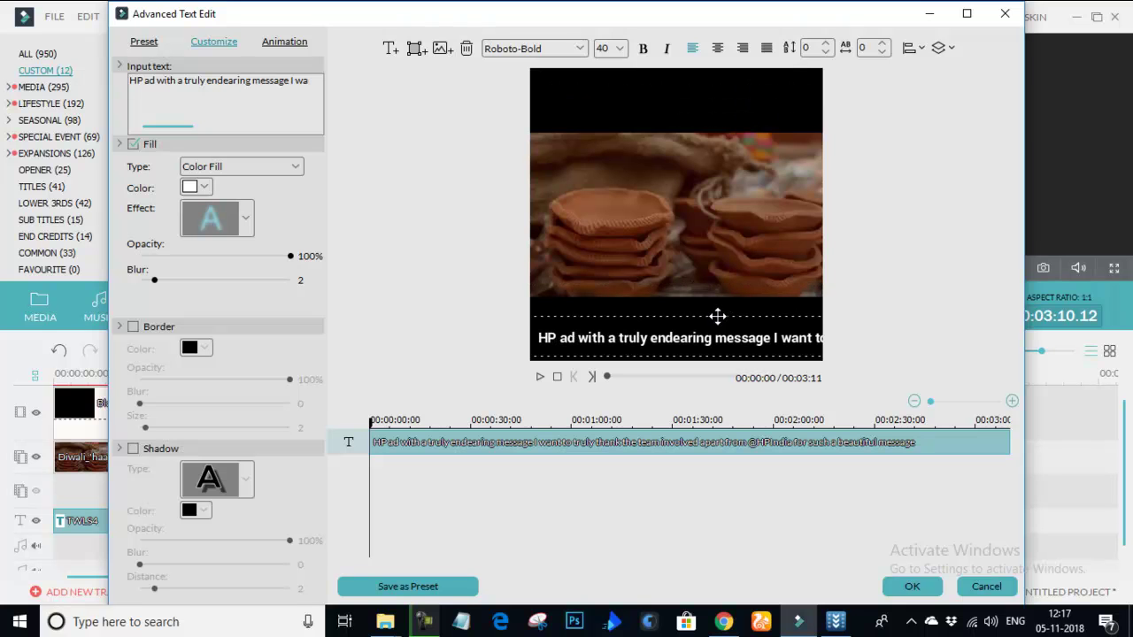
Add a second text box reading "HAPPY DIWALI" to the title
{"action": "left_click", "coordinate": [391, 48]}
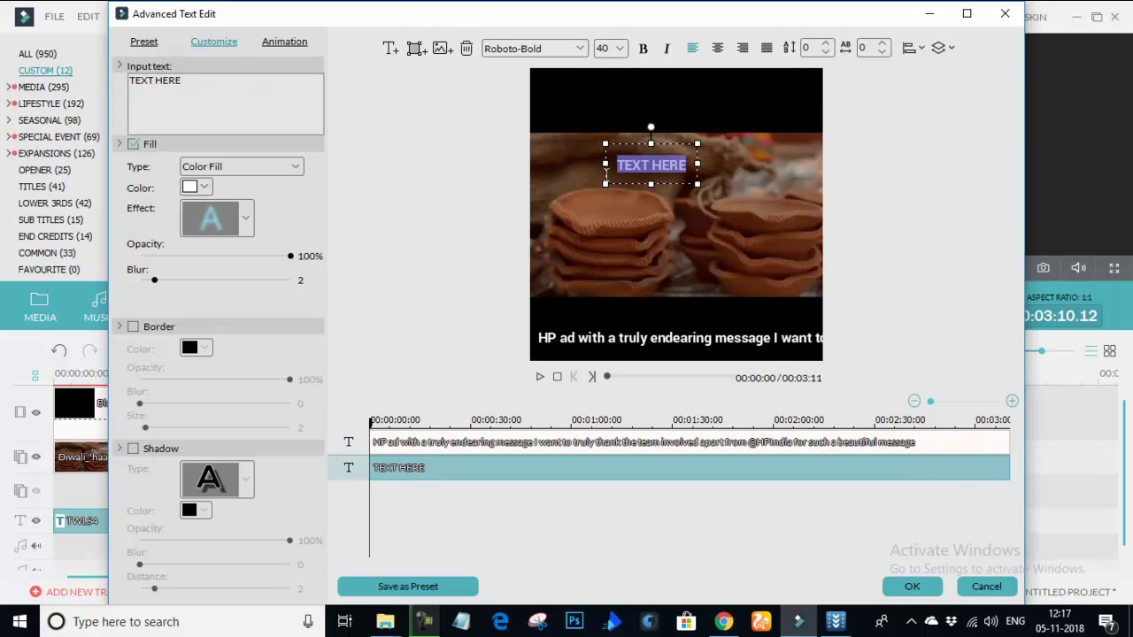
{"action": "type", "text": "HAP"}
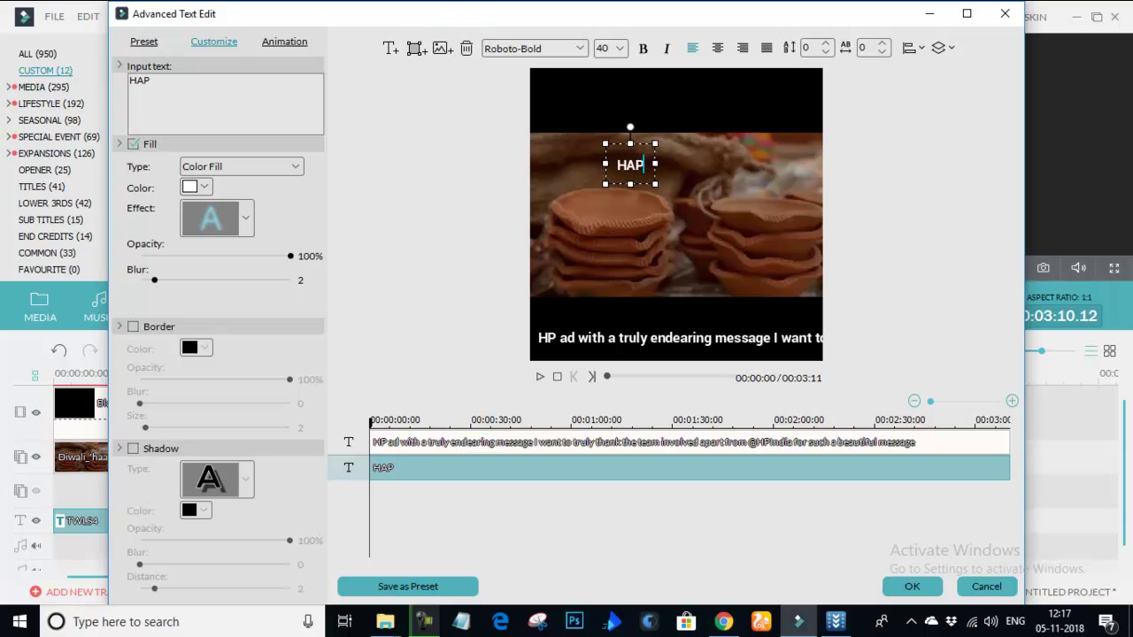
{"action": "type", "text": "PY DIWALI"}
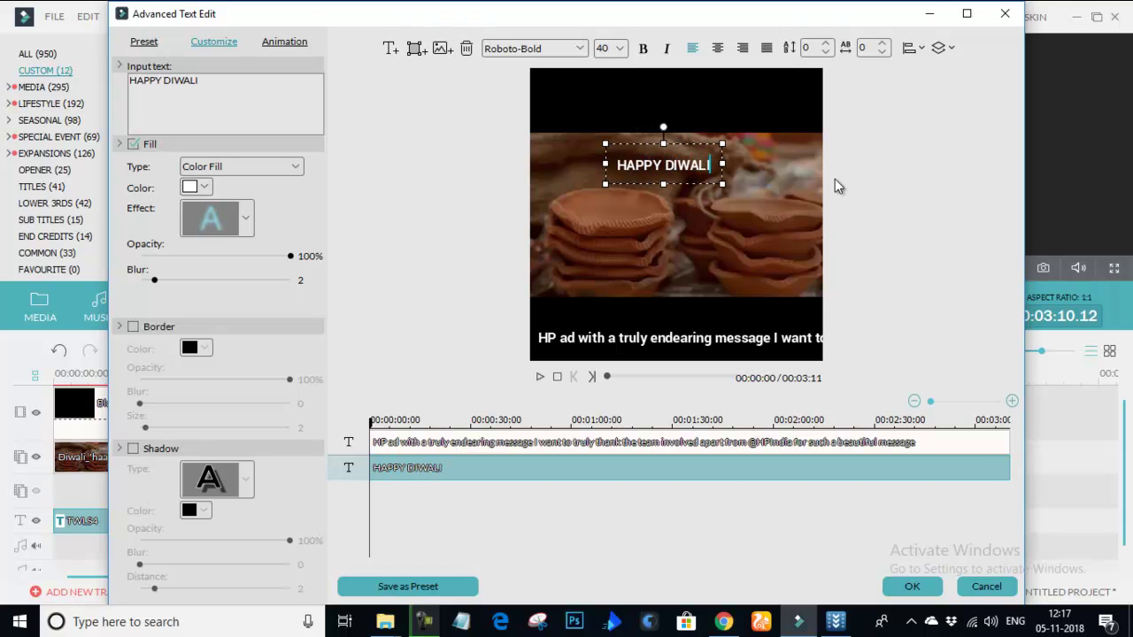
Enlarge the "HAPPY DIWALI" text to nearly the full frame width and position it in the upper black bar
{"action": "left_click_drag", "start_coordinate": [722, 184], "coordinate": [823, 207]}
{"action": "left_click_drag", "start_coordinate": [787, 145], "coordinate": [721, 83]}
{"action": "key", "text": "Up"}
{"action": "key", "text": "Up"}
{"action": "key", "text": "Up"}
{"action": "key", "text": "Up"}
{"action": "key", "text": "Up"}
{"action": "key", "text": "Up"}
{"action": "key", "text": "Up"}
{"action": "key", "text": "Up"}
{"action": "key", "text": "Up"}
{"action": "key", "text": "Up"}
{"action": "key", "text": "Up"}
{"action": "key", "text": "Up"}
{"action": "key", "text": "Up"}
{"action": "key", "text": "Up"}
{"action": "key", "text": "Up"}
{"action": "key", "text": "Up"}
{"action": "key", "text": "Up"}
{"action": "key", "text": "Up"}
{"action": "key", "text": "Up"}
{"action": "key", "text": "Up"}
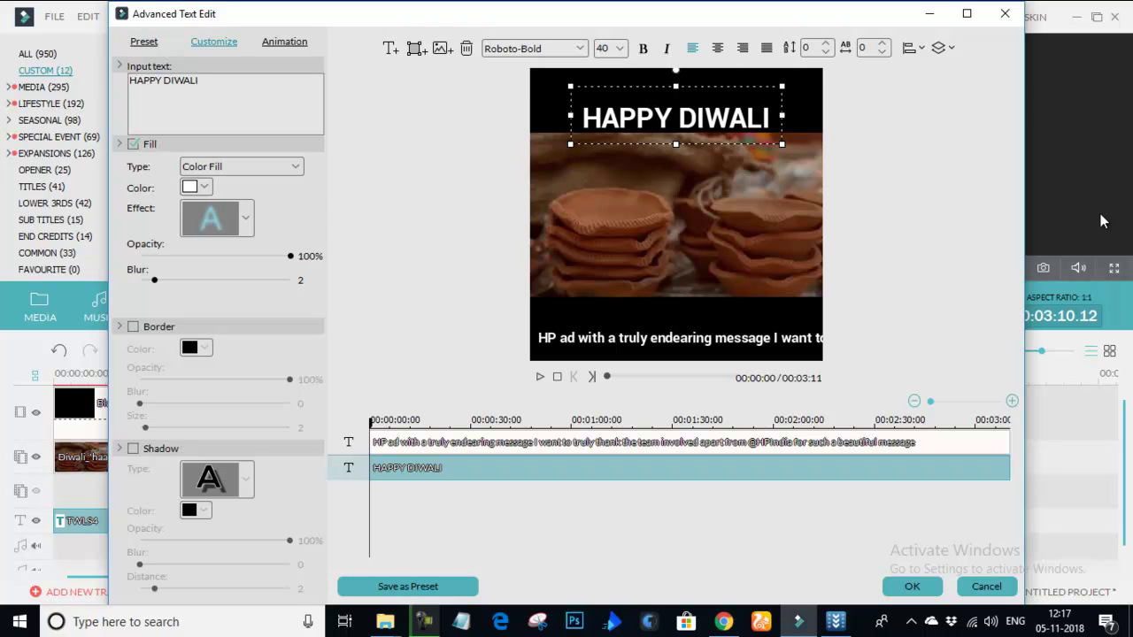
{"action": "left_click_drag", "start_coordinate": [779, 127], "coordinate": [829, 142]}
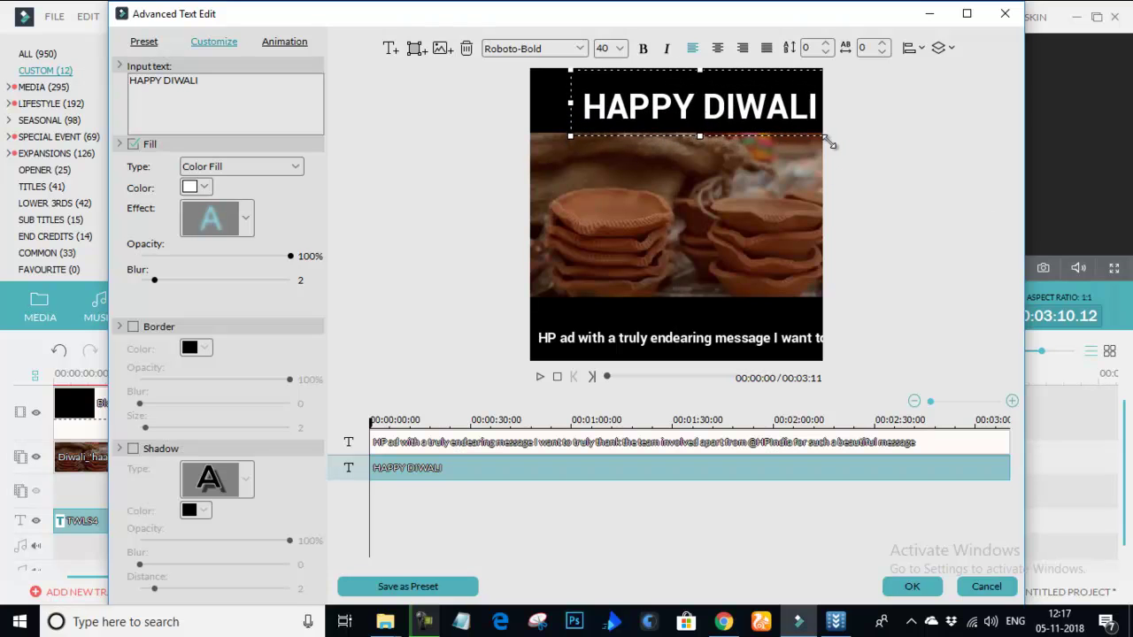
{"action": "left_click_drag", "start_coordinate": [570, 137], "coordinate": [530, 143]}
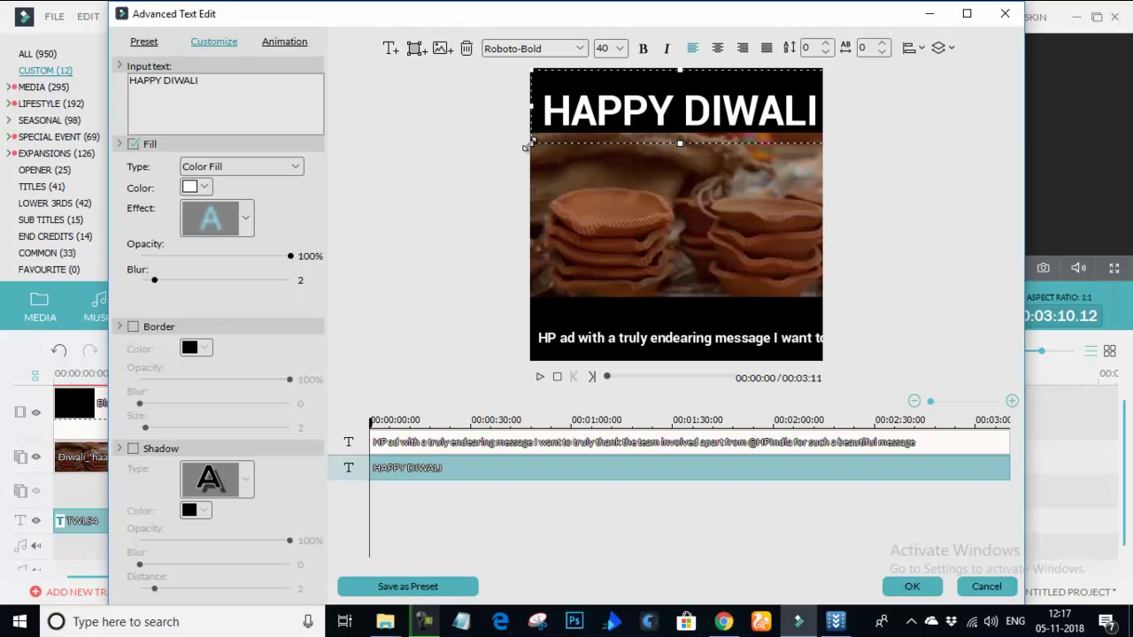
{"action": "left_click_drag", "start_coordinate": [734, 145], "coordinate": [730, 140]}
Move the HP message text up within the lower black bar and insert a line break after "endearing message"
{"action": "left_click", "coordinate": [693, 342]}
{"action": "left_click_drag", "start_coordinate": [709, 316], "coordinate": [721, 293]}
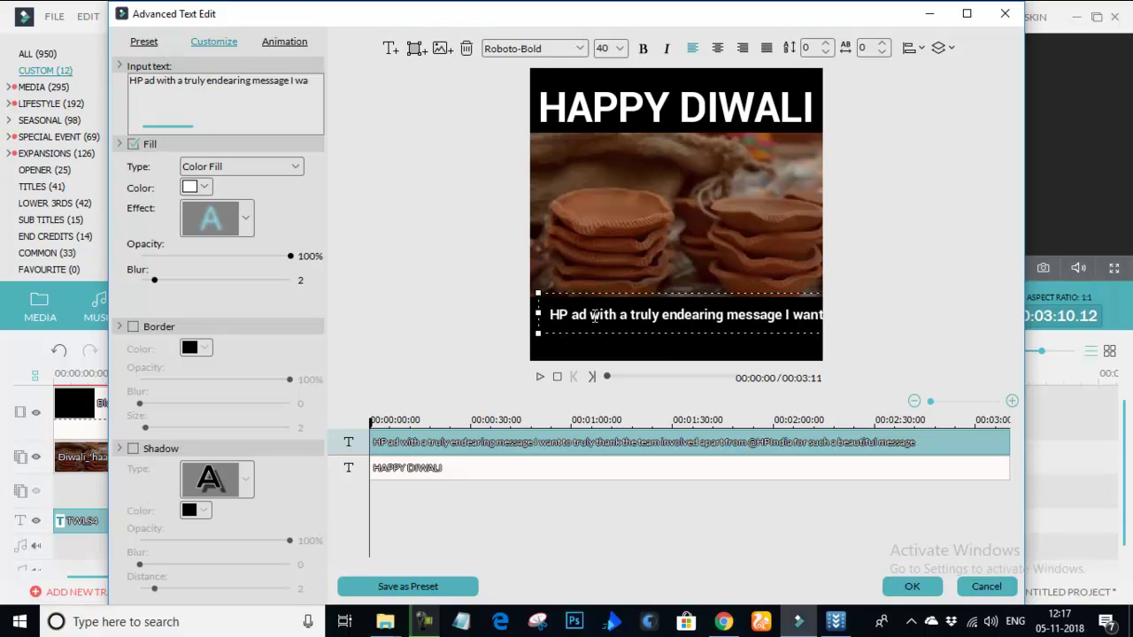
{"action": "left_click", "coordinate": [781, 315]}
{"action": "key", "text": "Return"}
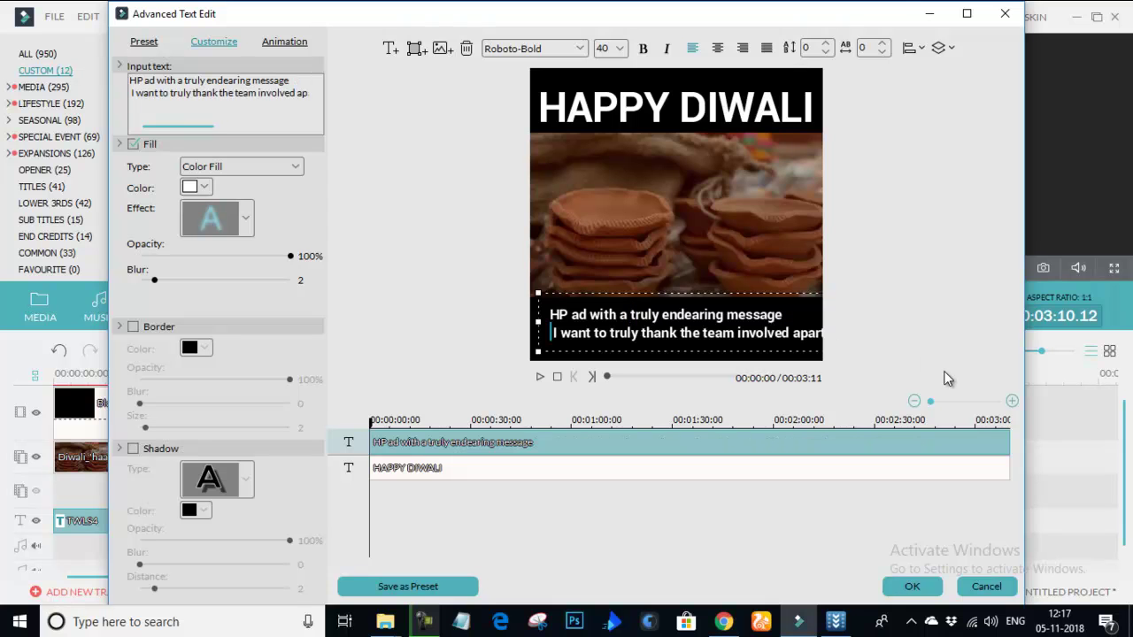
{"action": "key", "text": "BackSpace"}
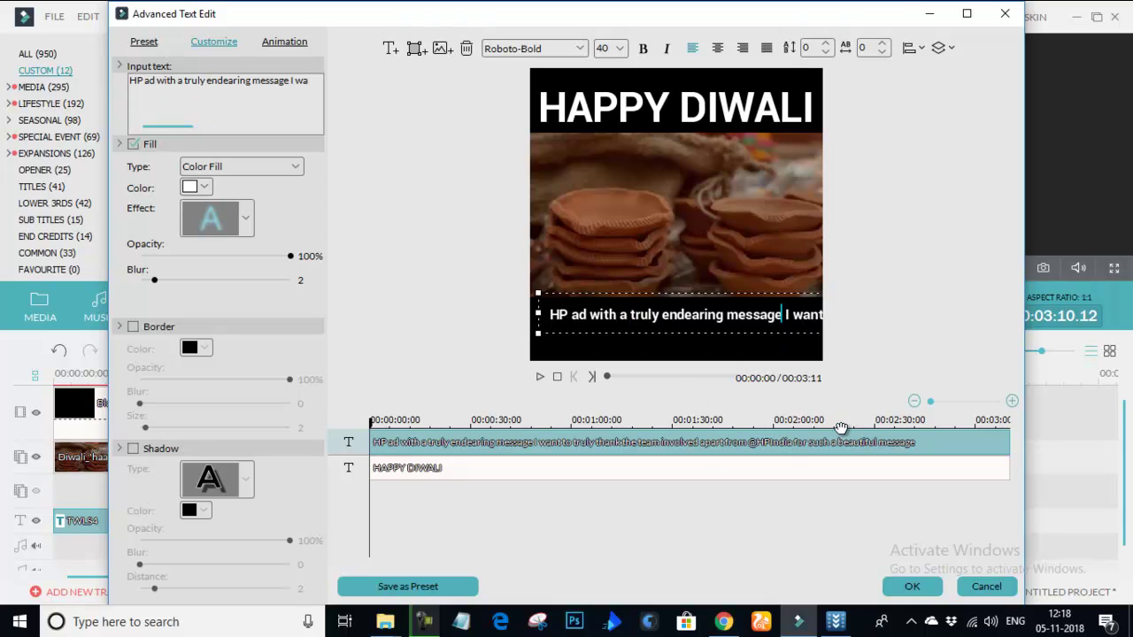
{"action": "key", "text": "Return"}
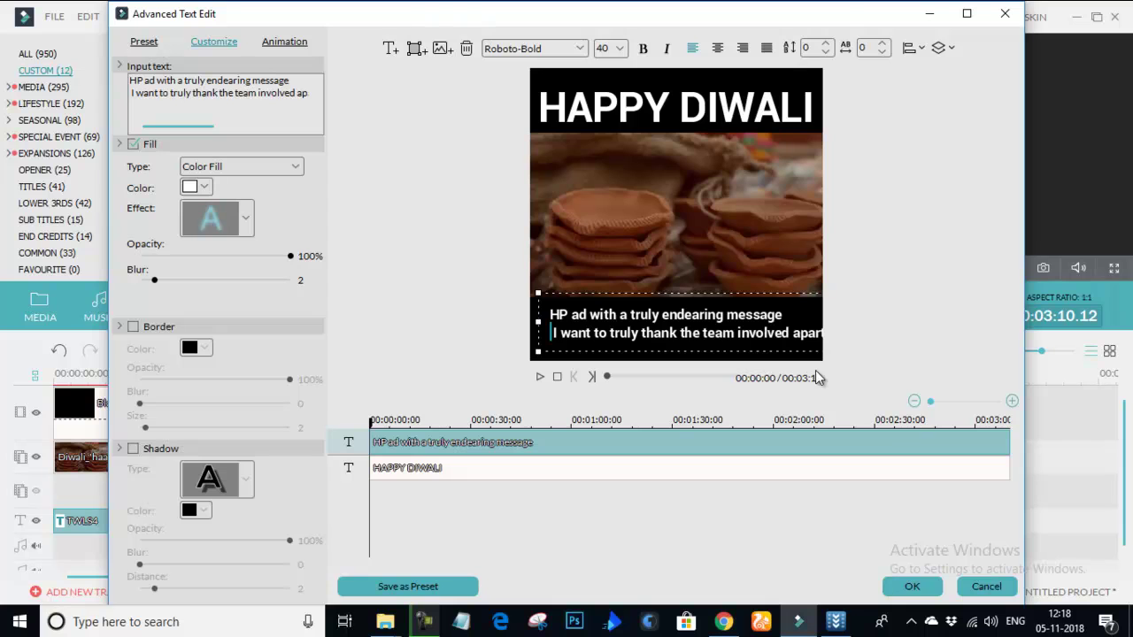
Remove the leading space from the HP message's second line and insert a line break after "team involved"
{"action": "key", "text": "Right"}
{"action": "key", "text": "Right"}
{"action": "key", "text": "Right"}
{"action": "key", "text": "Right"}
{"action": "key", "text": "Right"}
{"action": "key", "text": "Right"}
{"action": "key", "text": "Right"}
{"action": "key", "text": "Right"}
{"action": "key", "text": "Right"}
{"action": "key", "text": "Right"}
{"action": "key", "text": "Right"}
{"action": "key", "text": "Right"}
{"action": "key", "text": "Right"}
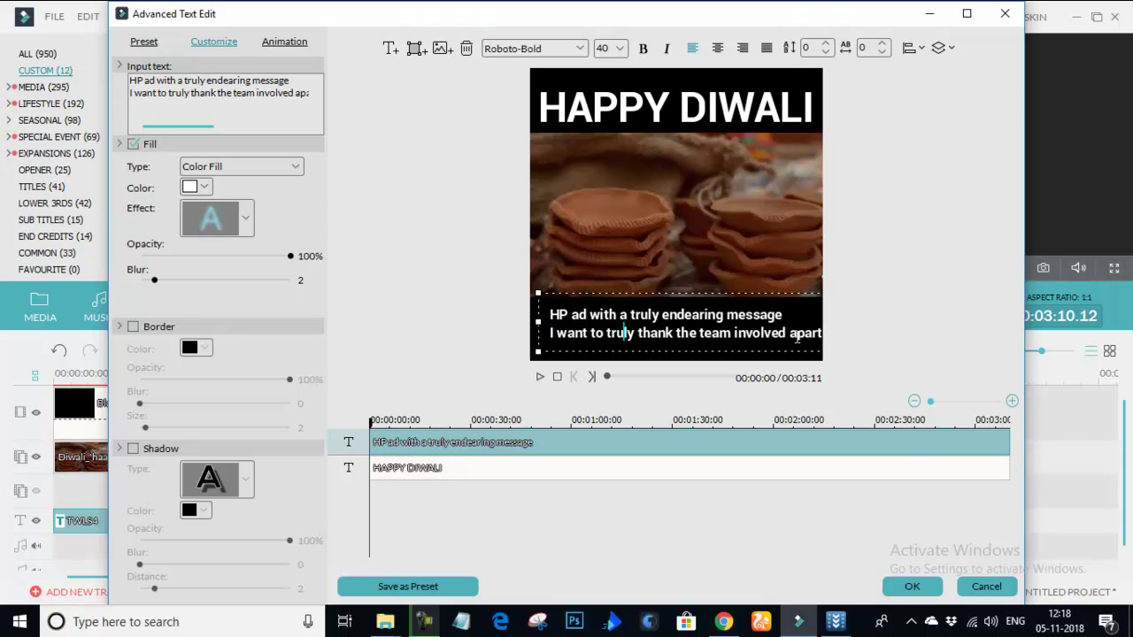
{"action": "left_click", "coordinate": [788, 332]}
{"action": "key", "text": "Left"}
{"action": "key", "text": "Return"}
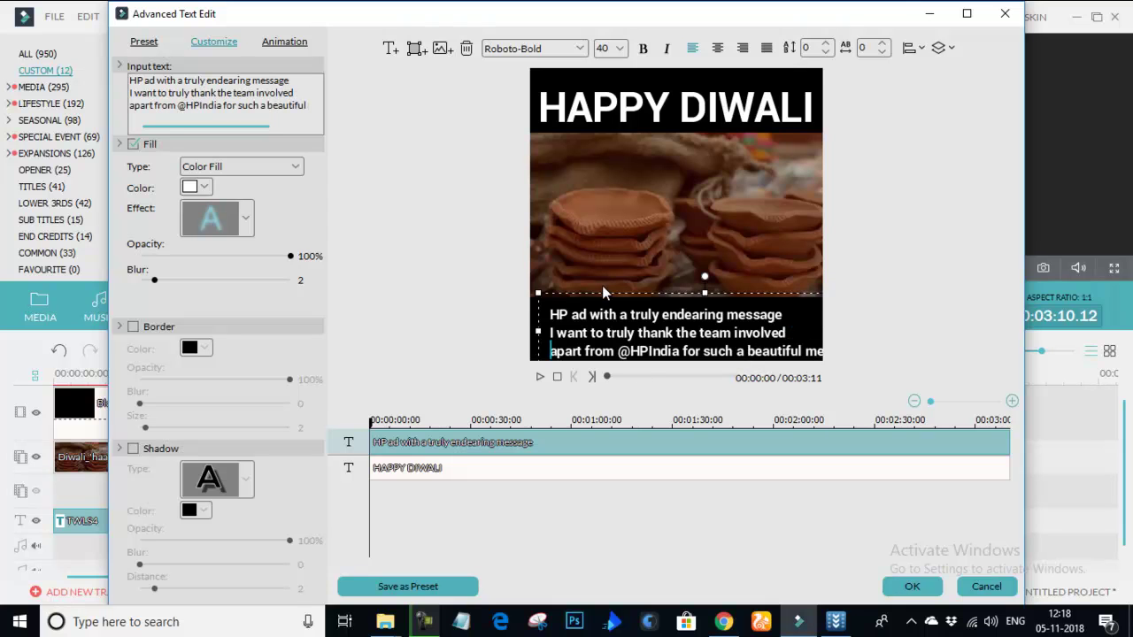
Nudge the HP message slightly up and left, and rewrap it so its lines break after "I want" and "apart from"
{"action": "left_click_drag", "start_coordinate": [614, 288], "coordinate": [607, 286]}
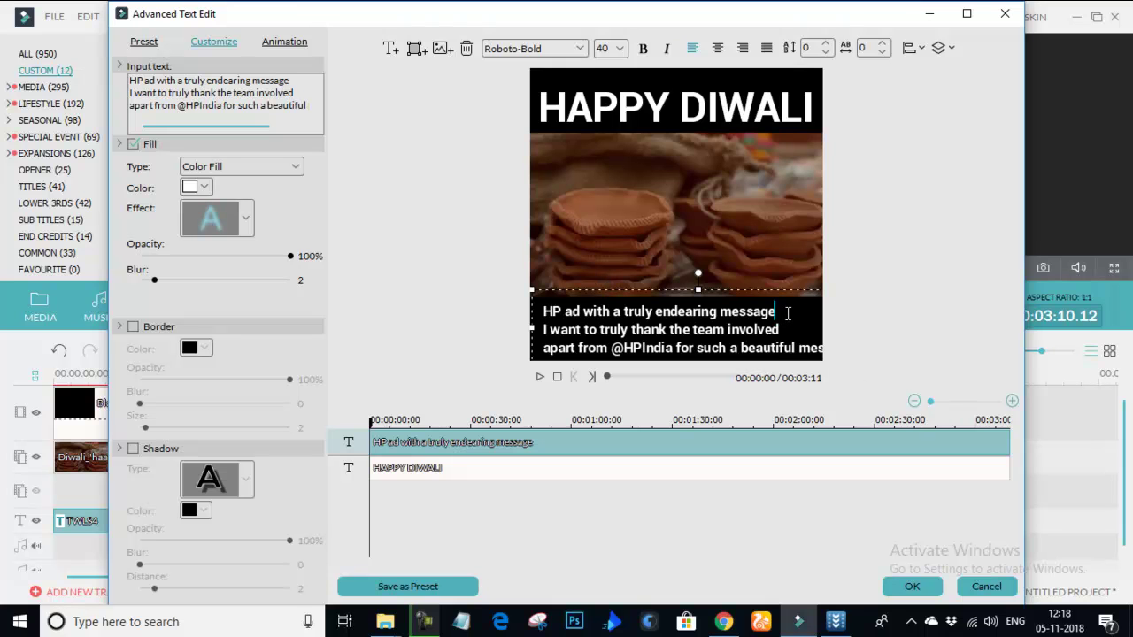
{"action": "key", "text": "Delete"}
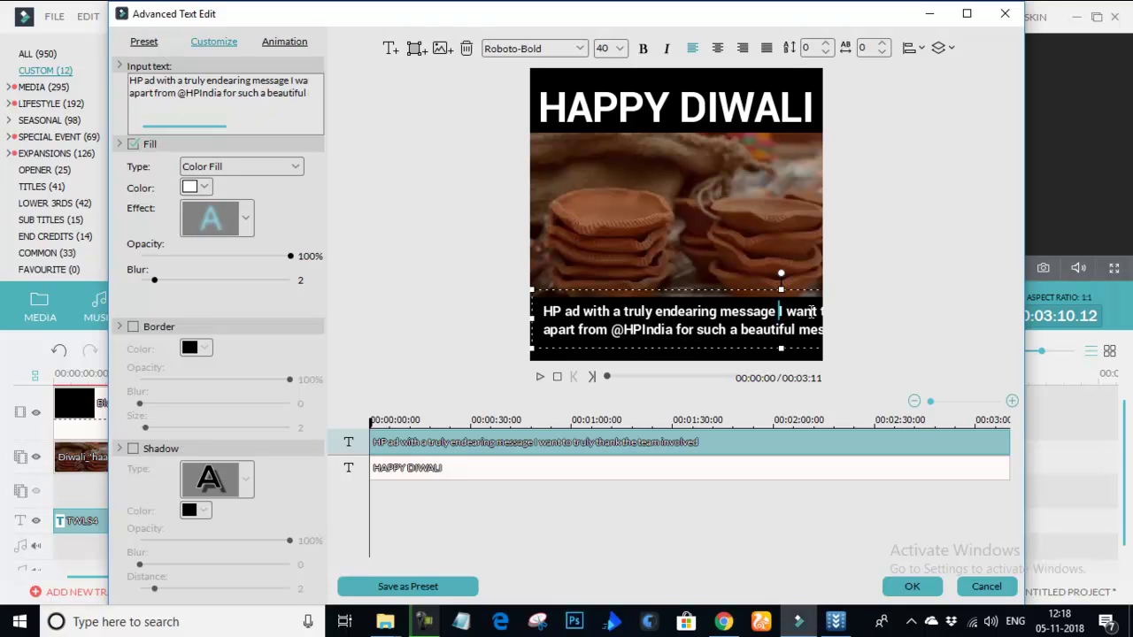
{"action": "left_click", "coordinate": [818, 312]}
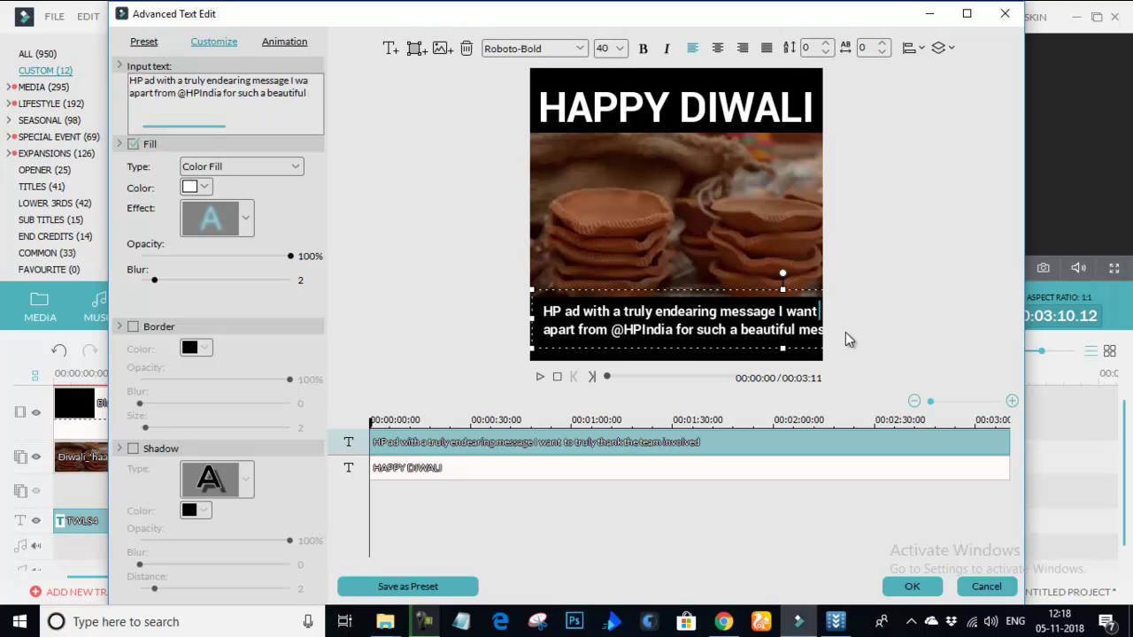
{"action": "key", "text": "Delete"}
{"action": "key", "text": "Return"}
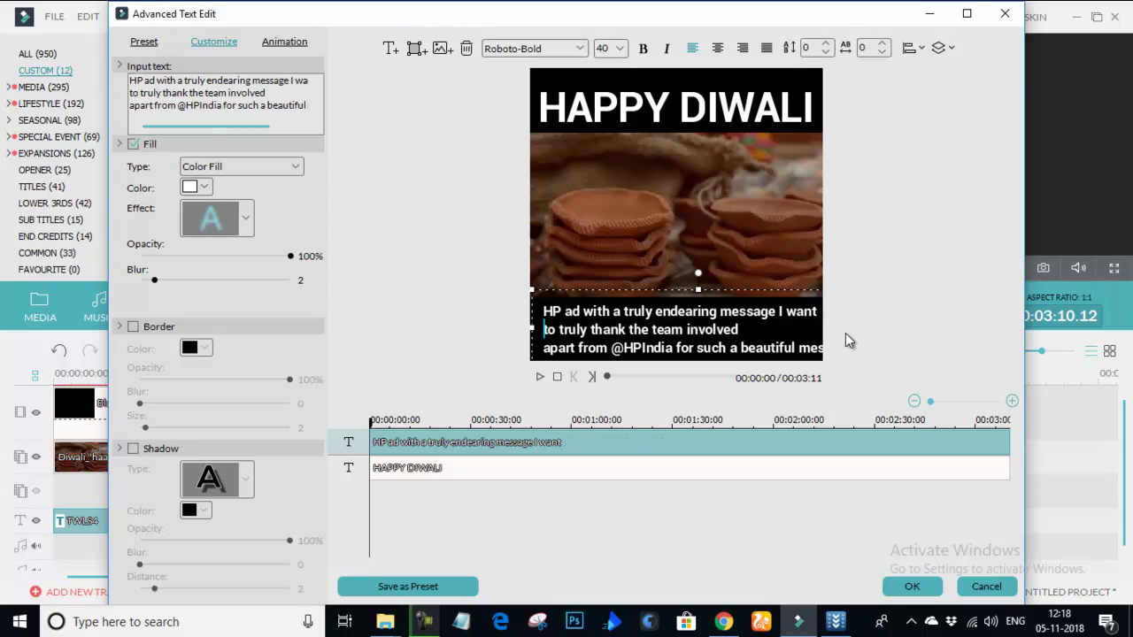
{"action": "left_click", "coordinate": [756, 332]}
{"action": "key", "text": "Delete"}
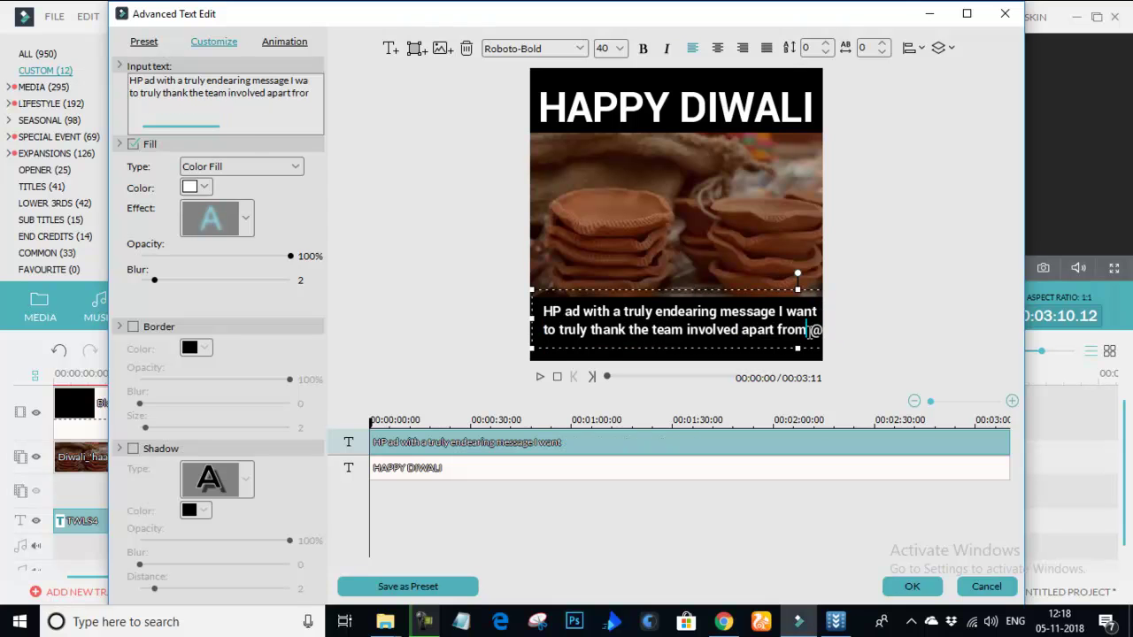
{"action": "key", "text": "Return"}
{"action": "key", "text": "Delete"}
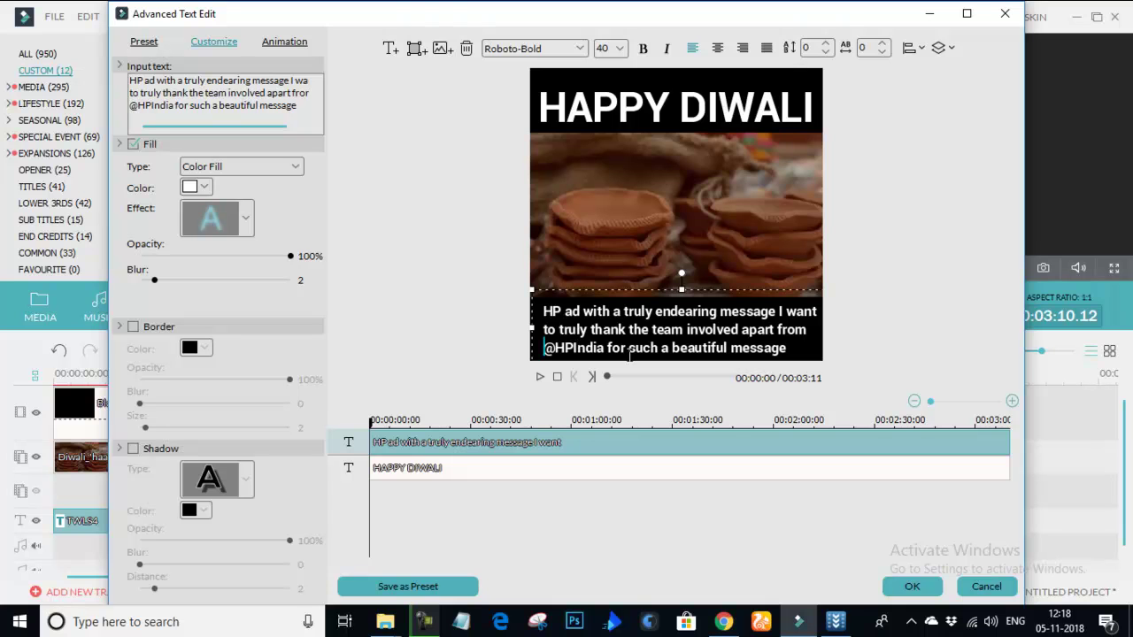
{"action": "left_click_drag", "start_coordinate": [605, 347], "coordinate": [540, 347]}
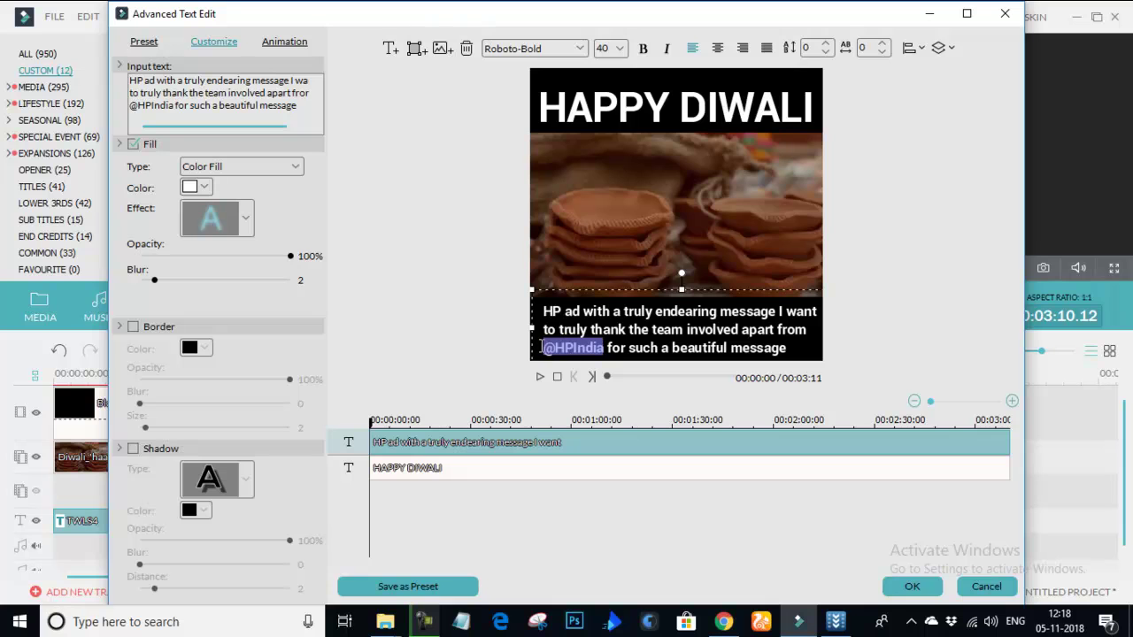
{"action": "type", "text": "HP"}
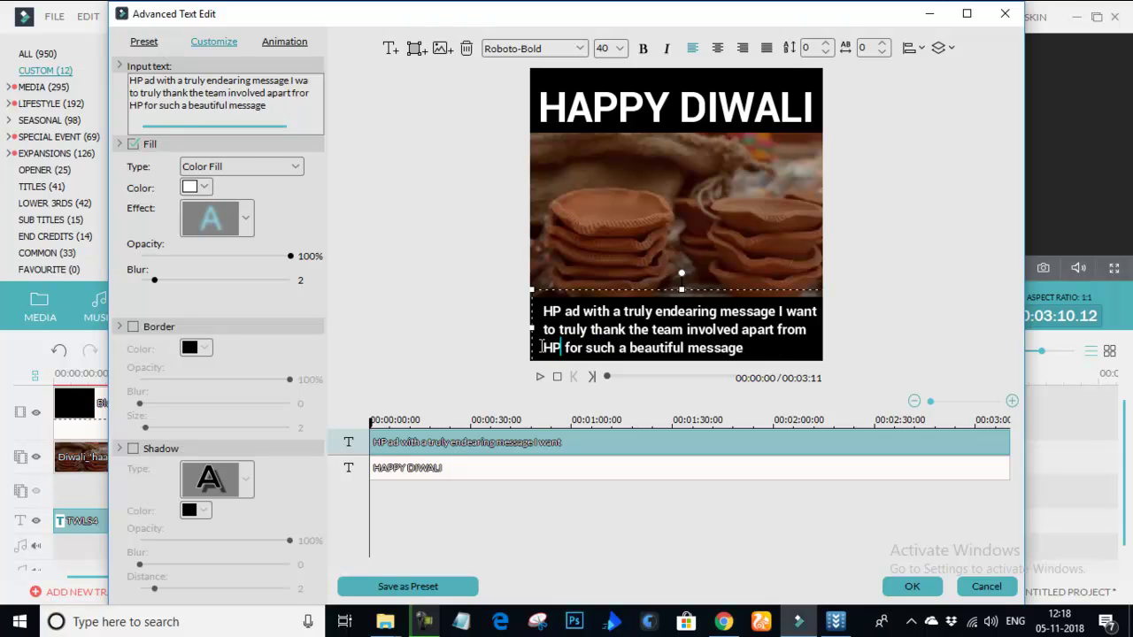
{"action": "type", "text": " INDIA"}
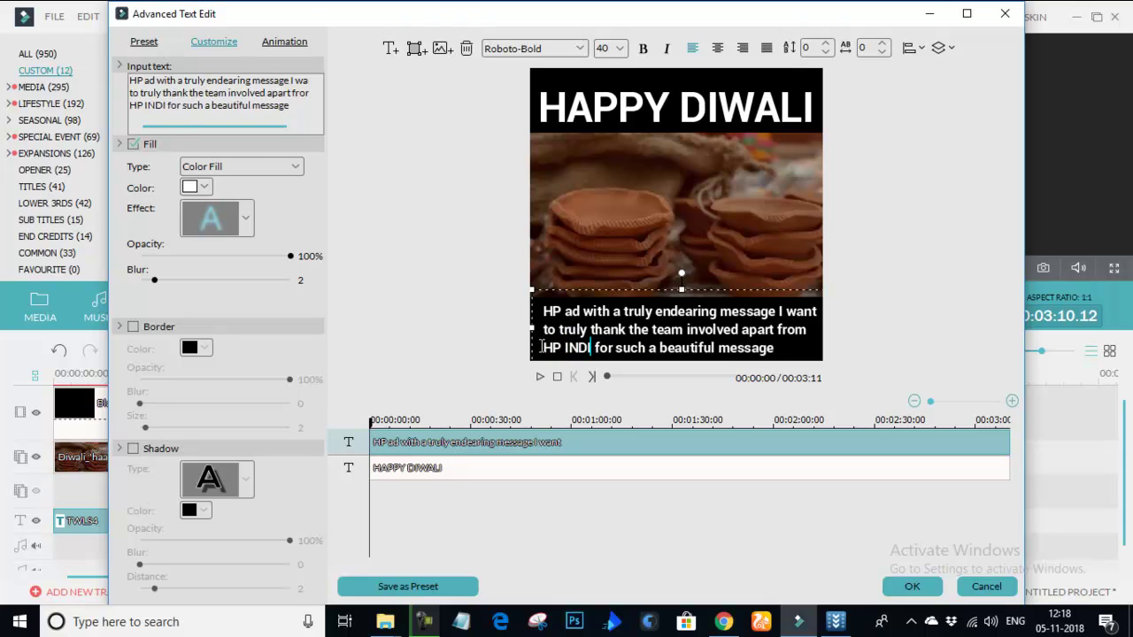
{"action": "type", "text": " ()"}
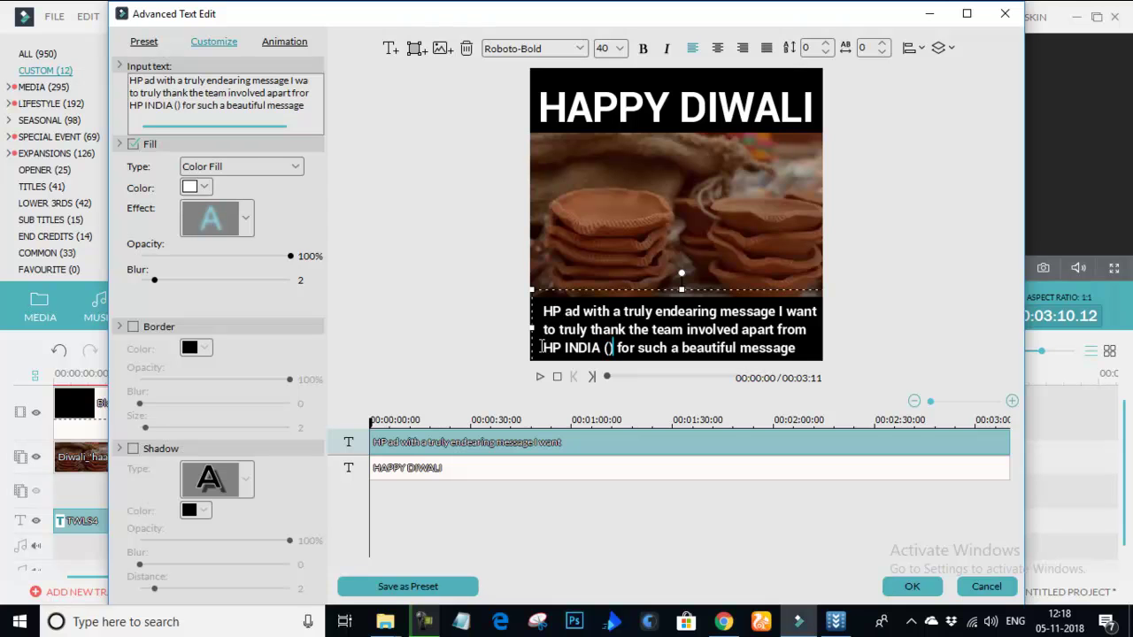
{"action": "type", "text": "Printers"}
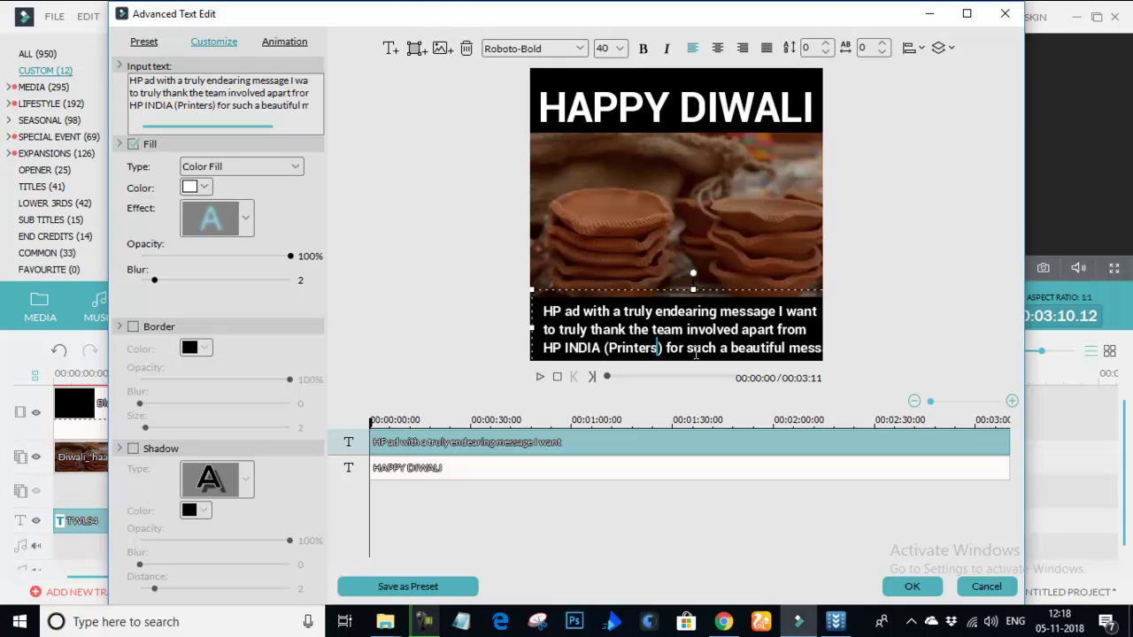
{"action": "left_click", "coordinate": [606, 348]}
{"action": "key", "text": "BackSpace"}
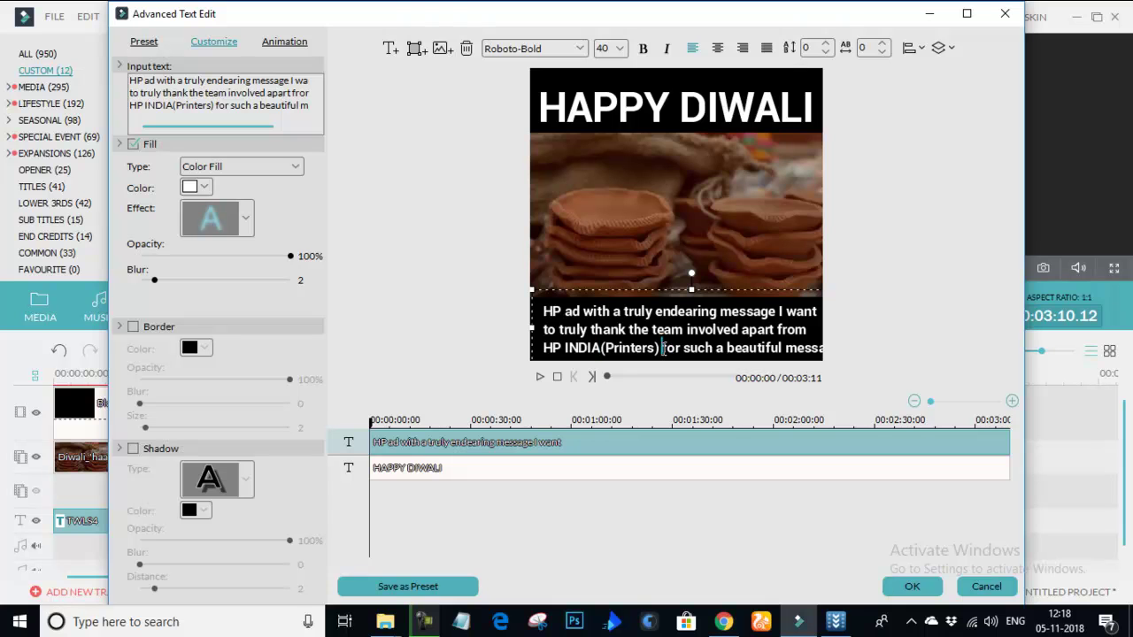
{"action": "left_click", "coordinate": [662, 348]}
{"action": "key", "text": "BackSpace"}
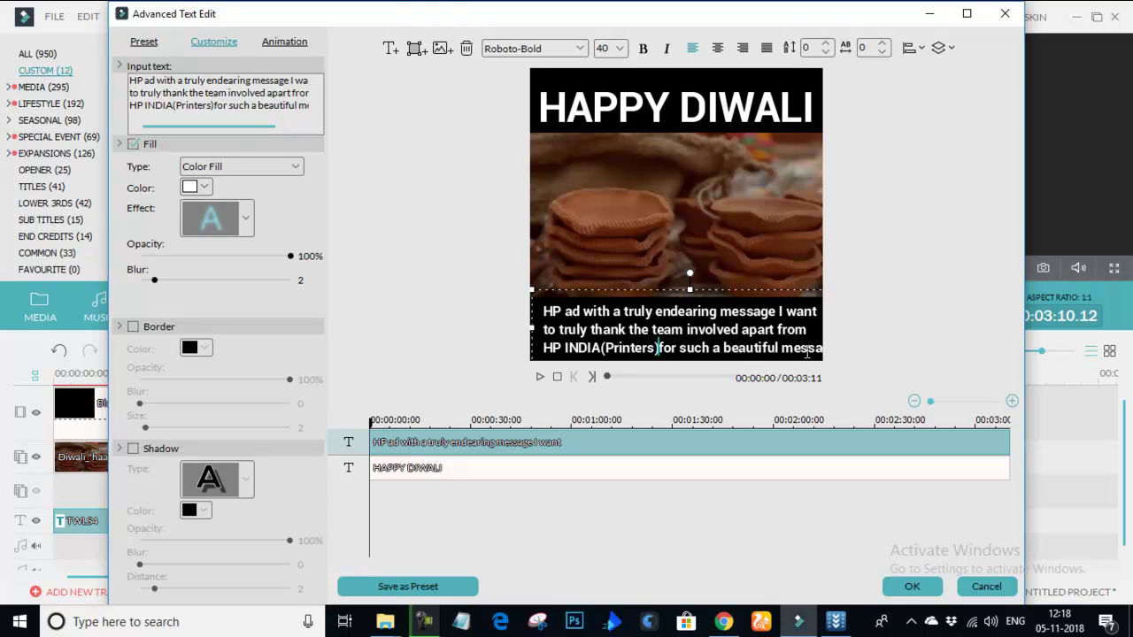
Center-align the HP message, then resize and position it to span the full width of the lower black bar
{"action": "left_click_drag", "start_coordinate": [532, 290], "coordinate": [561, 301]}
{"action": "left_click_drag", "start_coordinate": [637, 294], "coordinate": [613, 287]}
{"action": "left_click", "coordinate": [718, 48]}
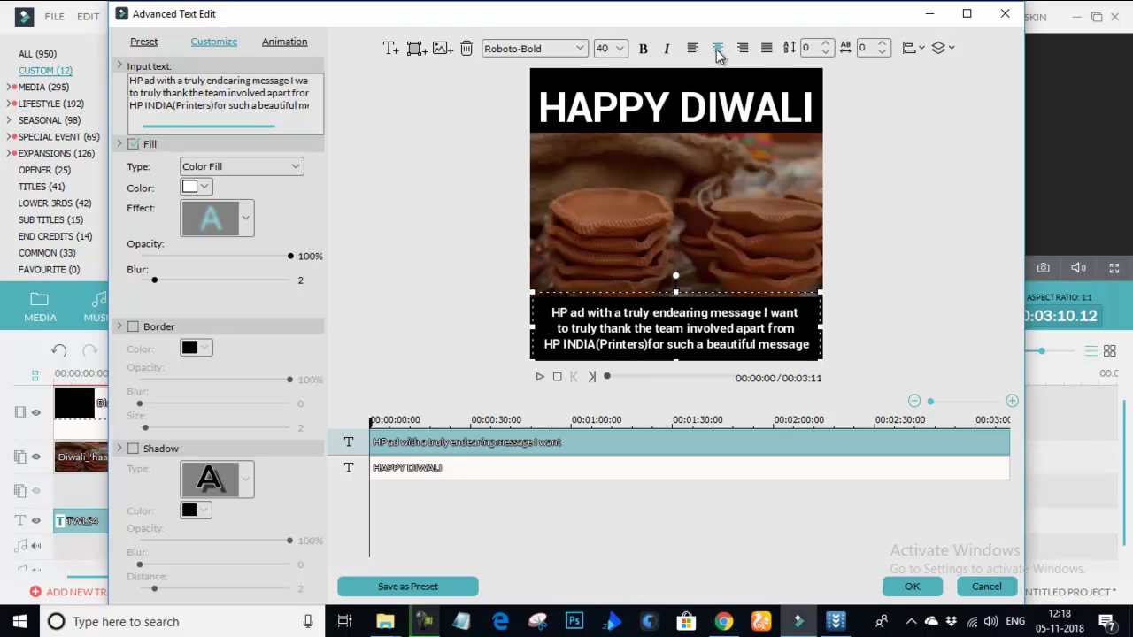
{"action": "left_click_drag", "start_coordinate": [822, 361], "coordinate": [836, 370]}
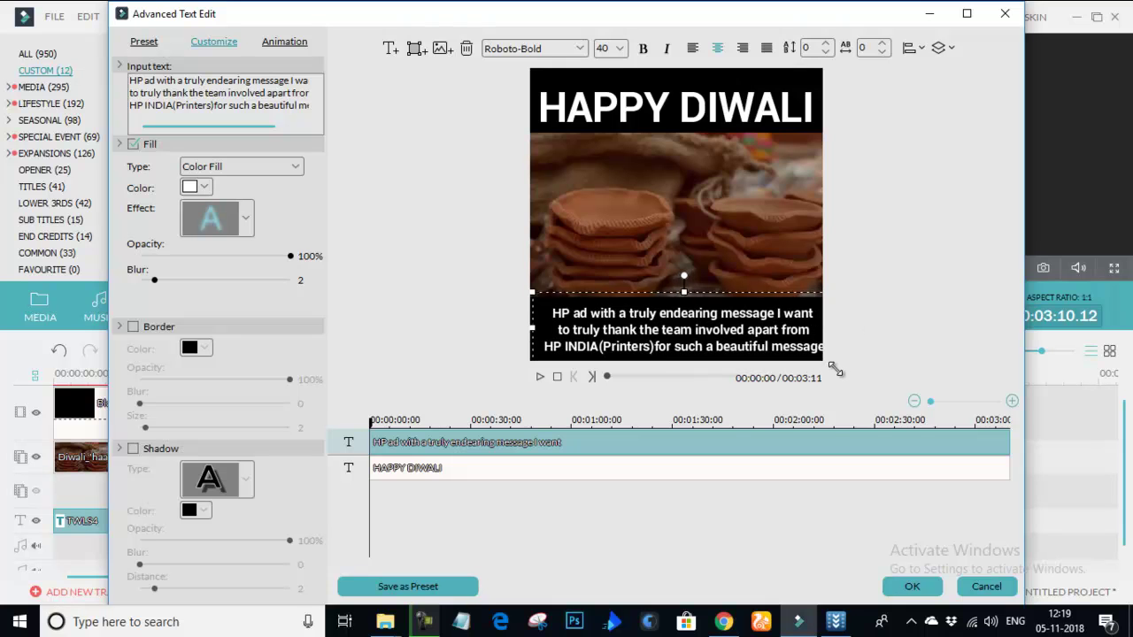
{"action": "left_click_drag", "start_coordinate": [533, 291], "coordinate": [523, 286]}
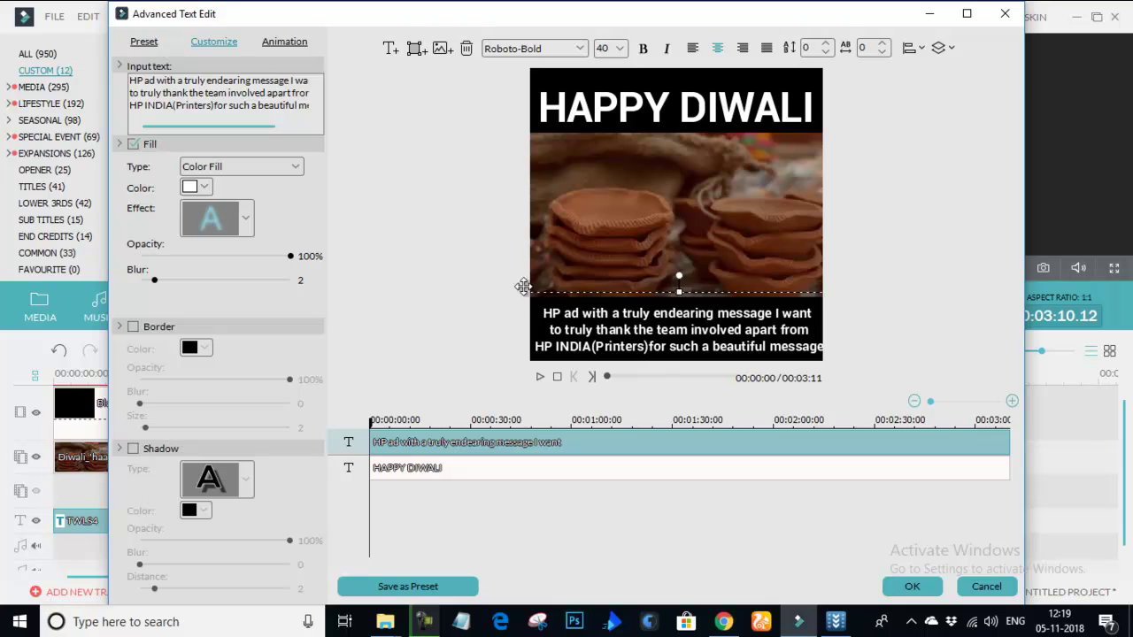
{"action": "left_click_drag", "start_coordinate": [704, 290], "coordinate": [699, 289]}
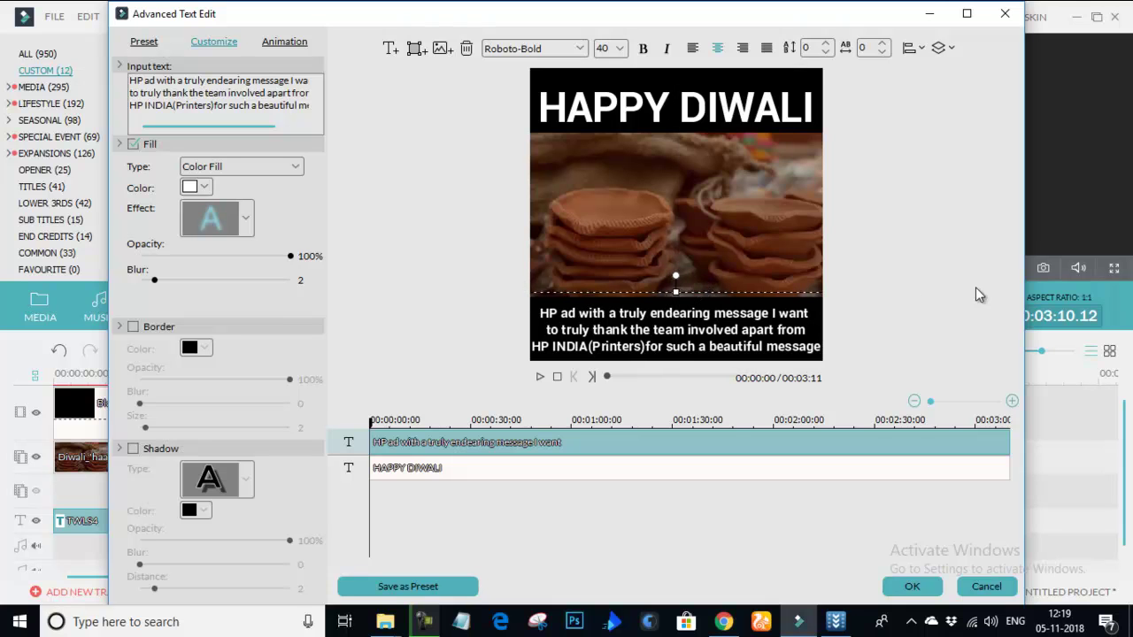
Add a text box reading "How2Best", shrink it and place it in the picture's lower-left corner
{"action": "left_click", "coordinate": [390, 48]}
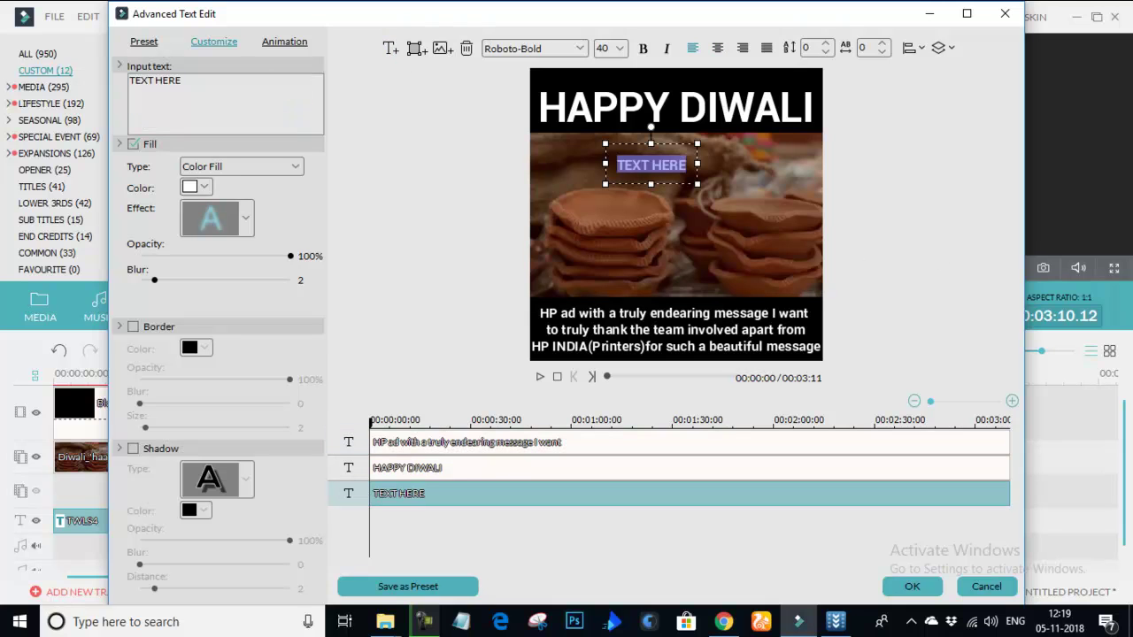
{"action": "type", "text": "How2"}
{"action": "type", "text": "Best"}
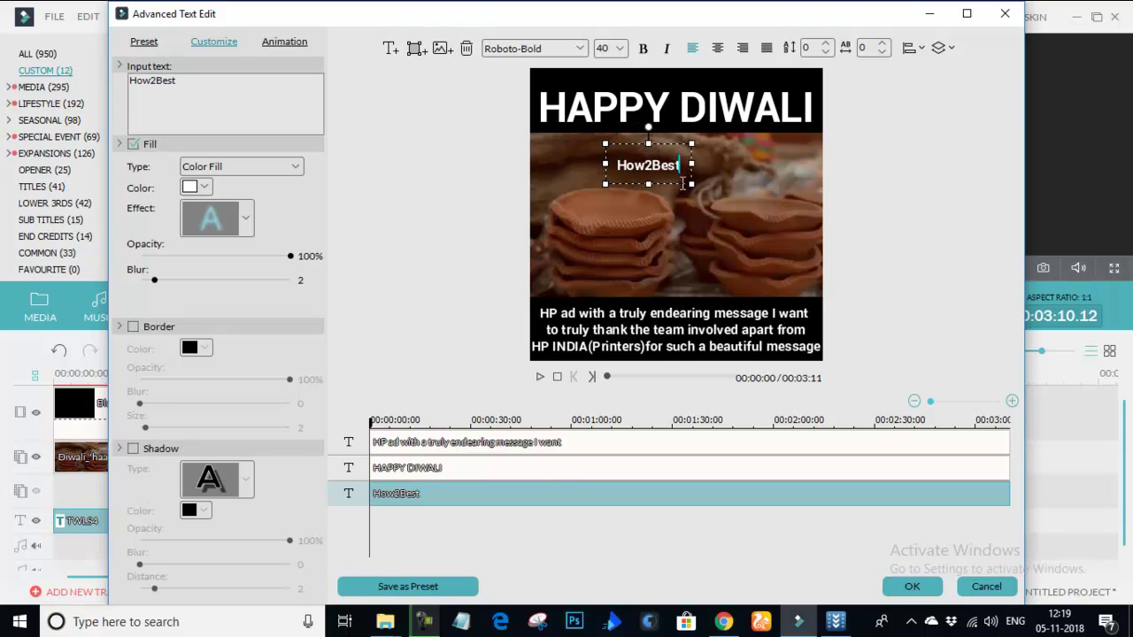
{"action": "left_click_drag", "start_coordinate": [691, 181], "coordinate": [575, 264]}
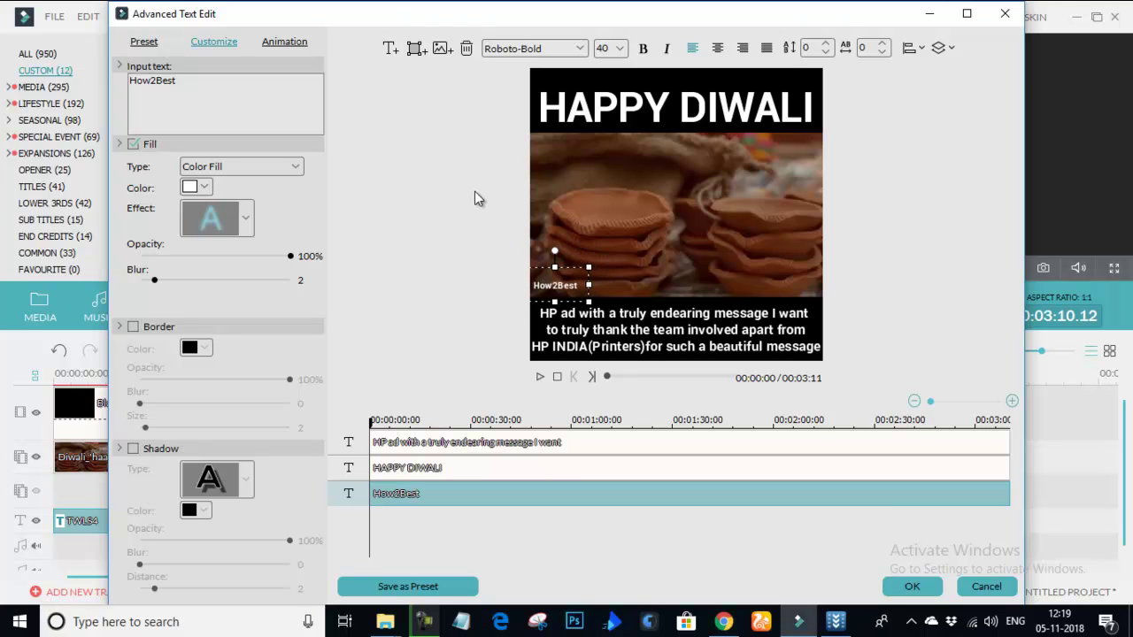
Add a text box reading "Source Credits : HP India(Printers)", shrink it and place it in the picture's lower-right corner
{"action": "left_click", "coordinate": [390, 49]}
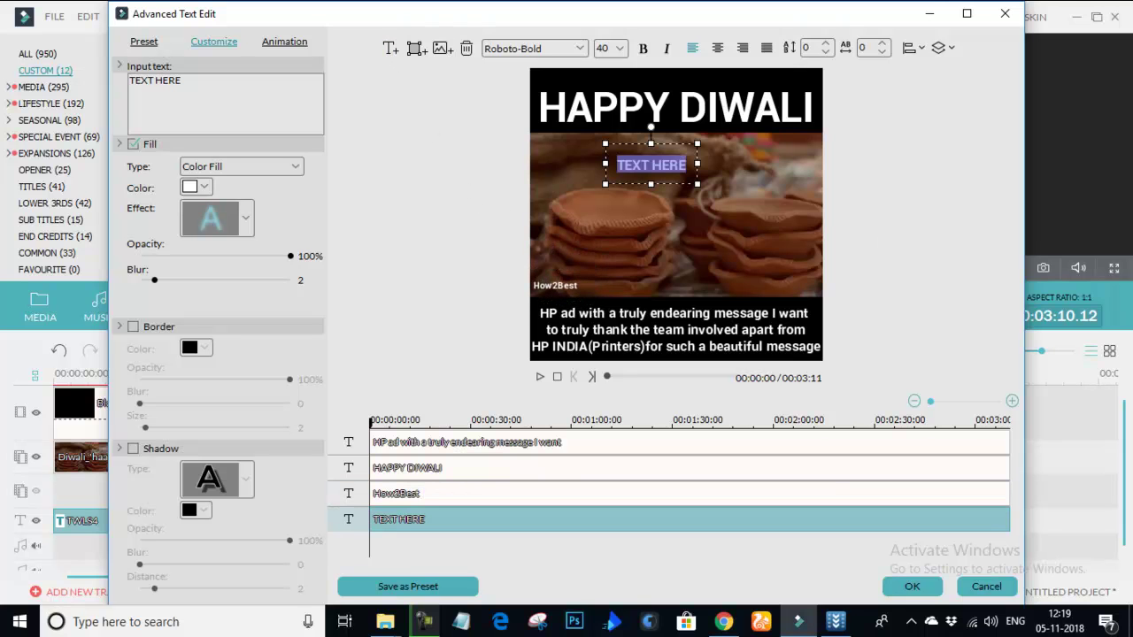
{"action": "type", "text": "So"}
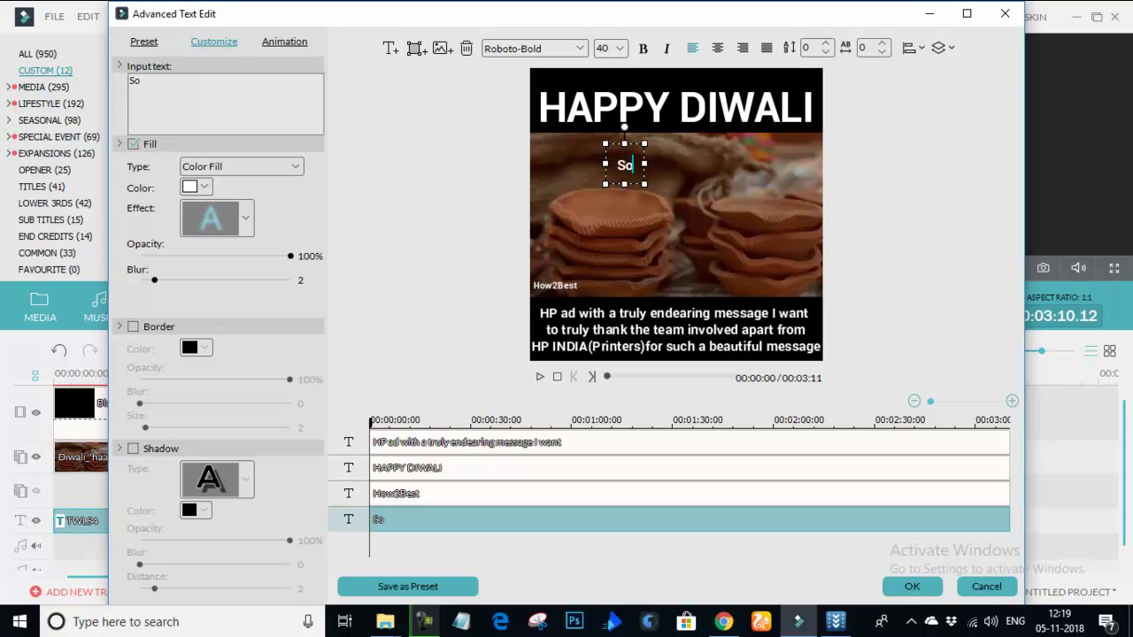
{"action": "type", "text": "urce Cre"}
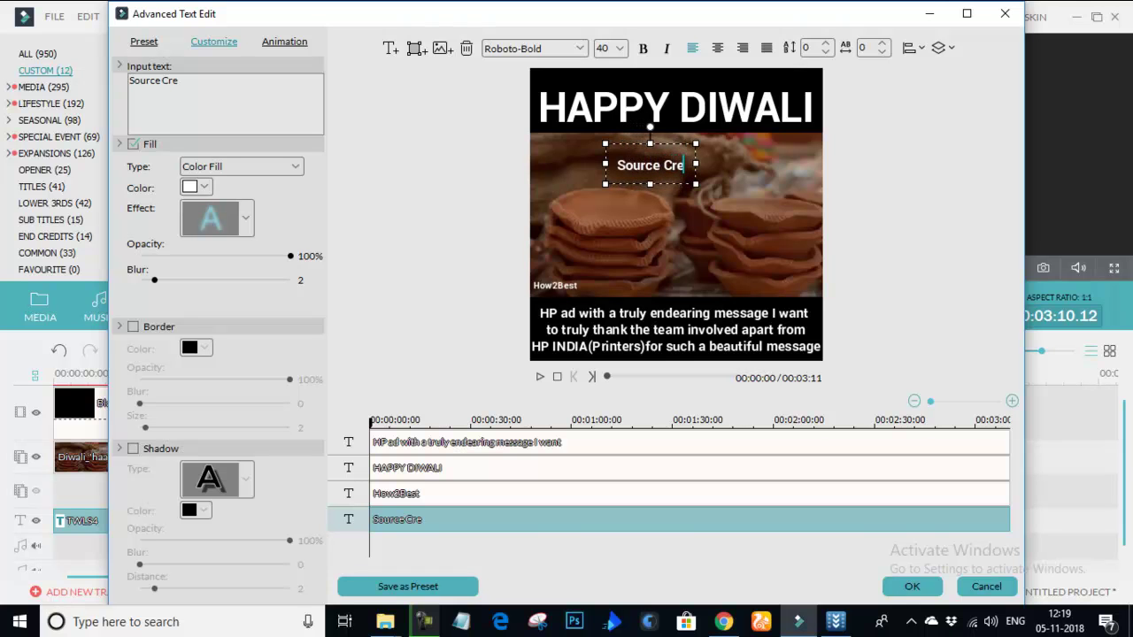
{"action": "type", "text": "dits :"}
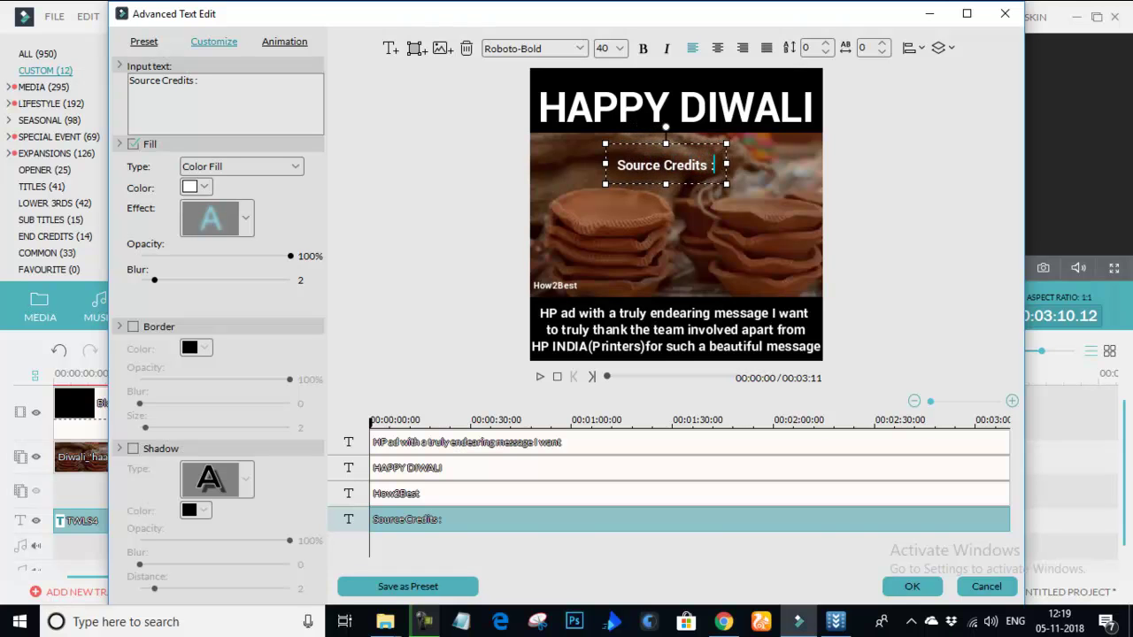
{"action": "type", "text": " HP India"}
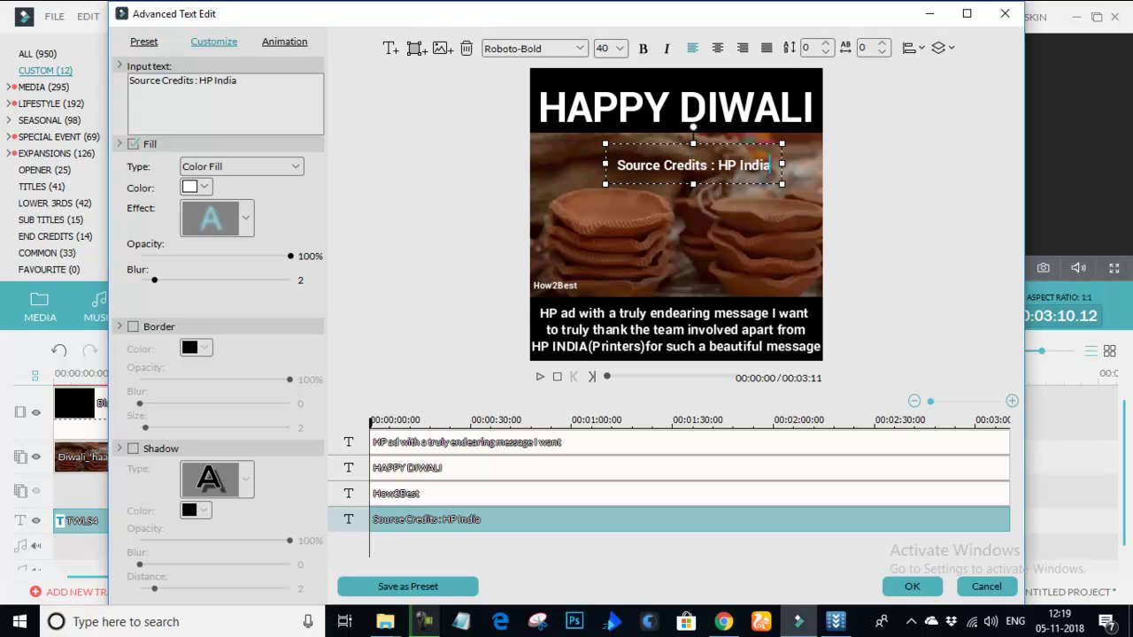
{"action": "type", "text": "()"}
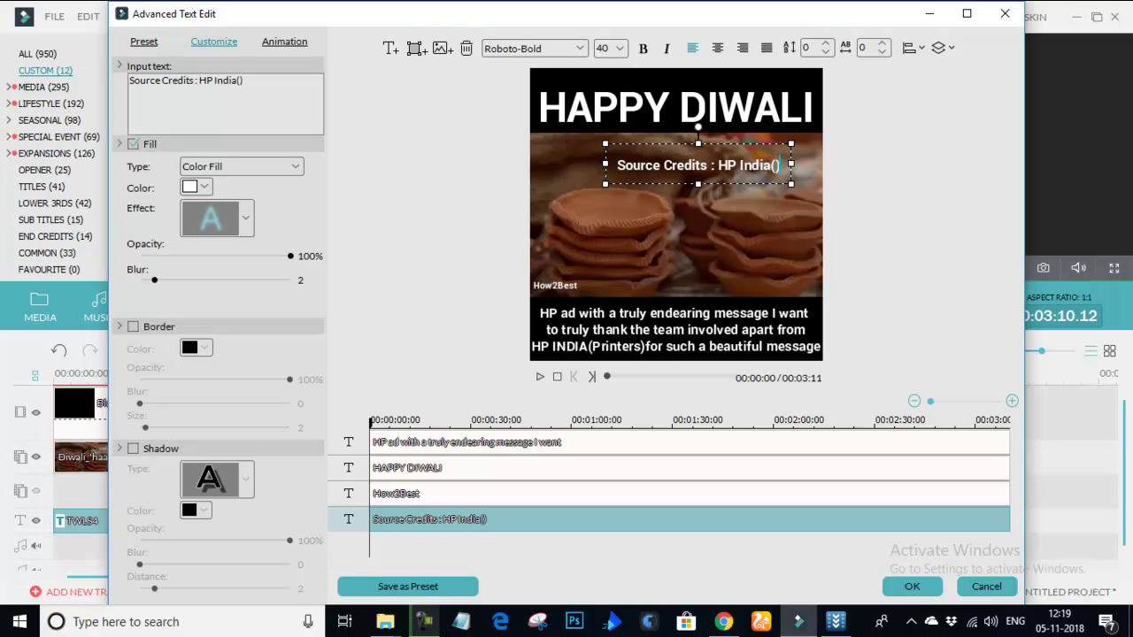
{"action": "type", "text": "Printer"}
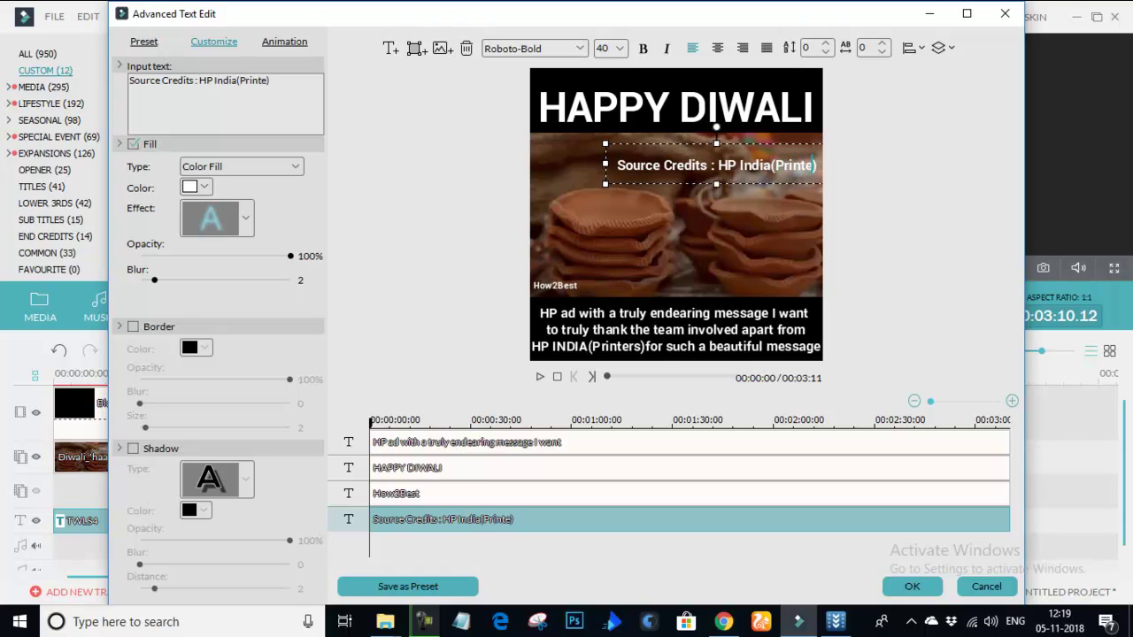
{"action": "type", "text": "s"}
{"action": "left_click_drag", "start_coordinate": [600, 141], "coordinate": [739, 272]}
Move "How2Best" down level with the source credits text and apply the title edits
{"action": "left_click", "coordinate": [570, 280]}
{"action": "left_click_drag", "start_coordinate": [576, 263], "coordinate": [576, 277]}
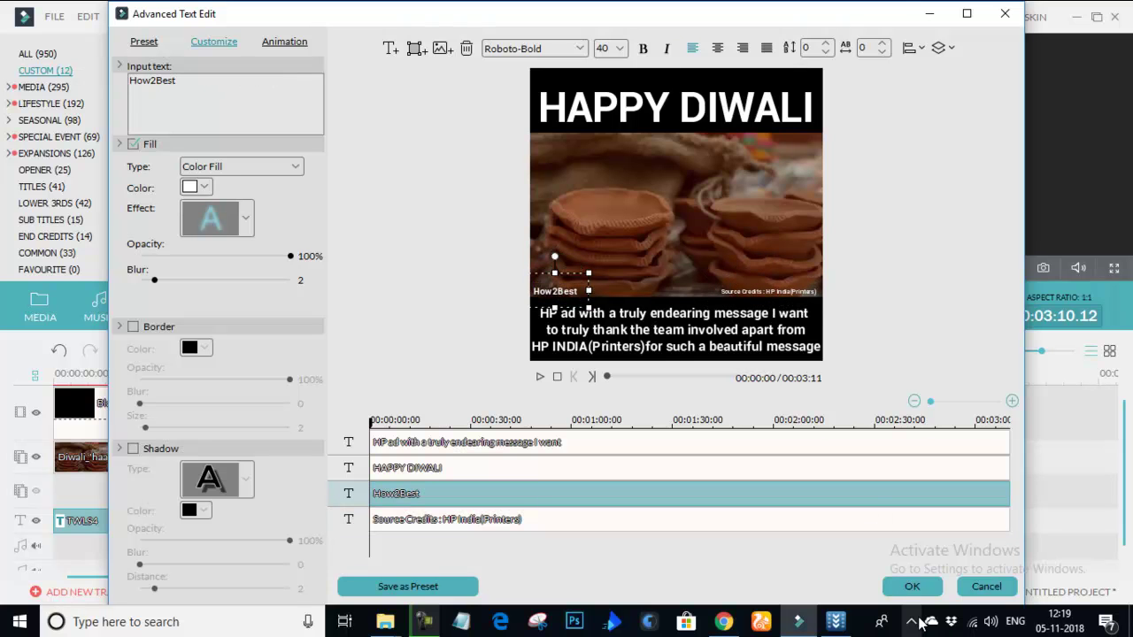
{"action": "left_click", "coordinate": [912, 588]}
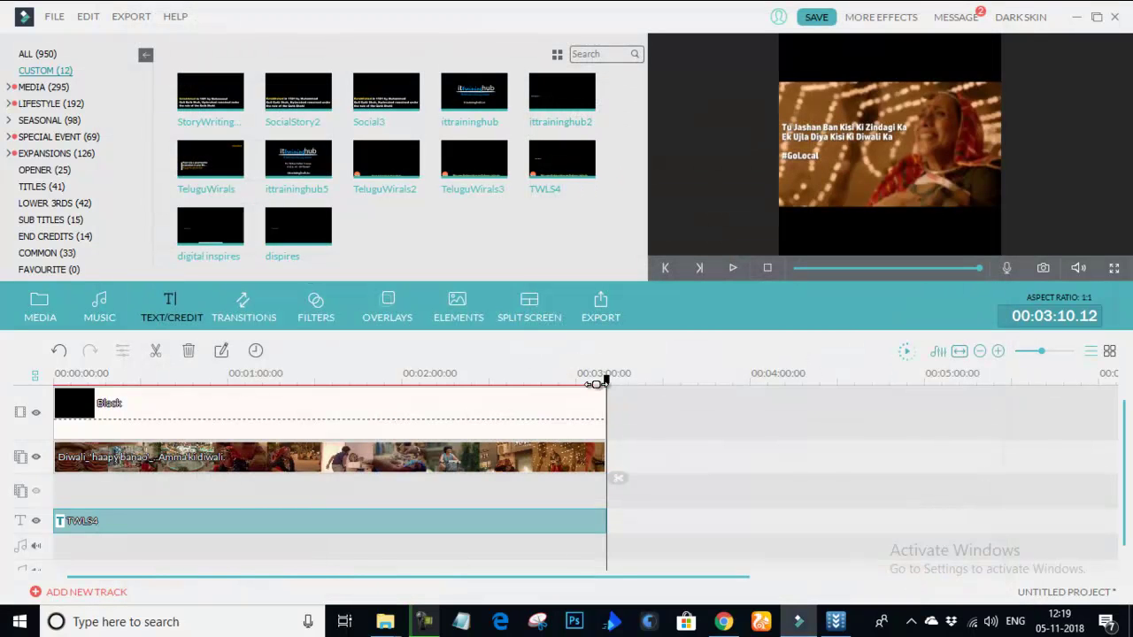
Preview the opening seconds of the video from the start, then return the playhead to the beginning
{"action": "left_click_drag", "start_coordinate": [608, 382], "coordinate": [10, 363]}
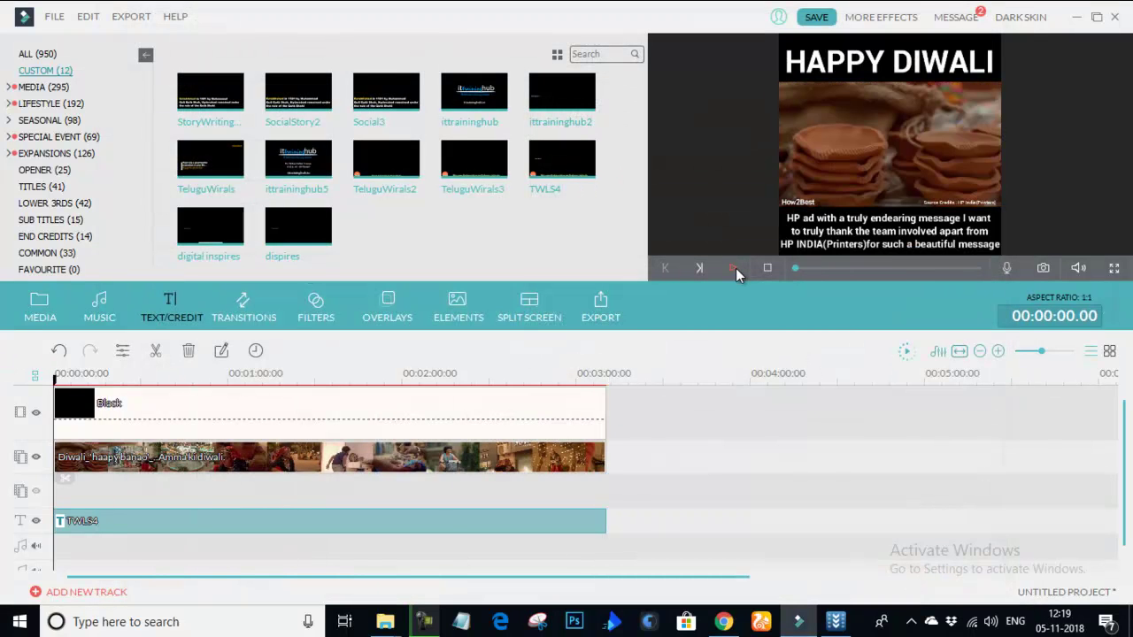
{"action": "left_click", "coordinate": [733, 268]}
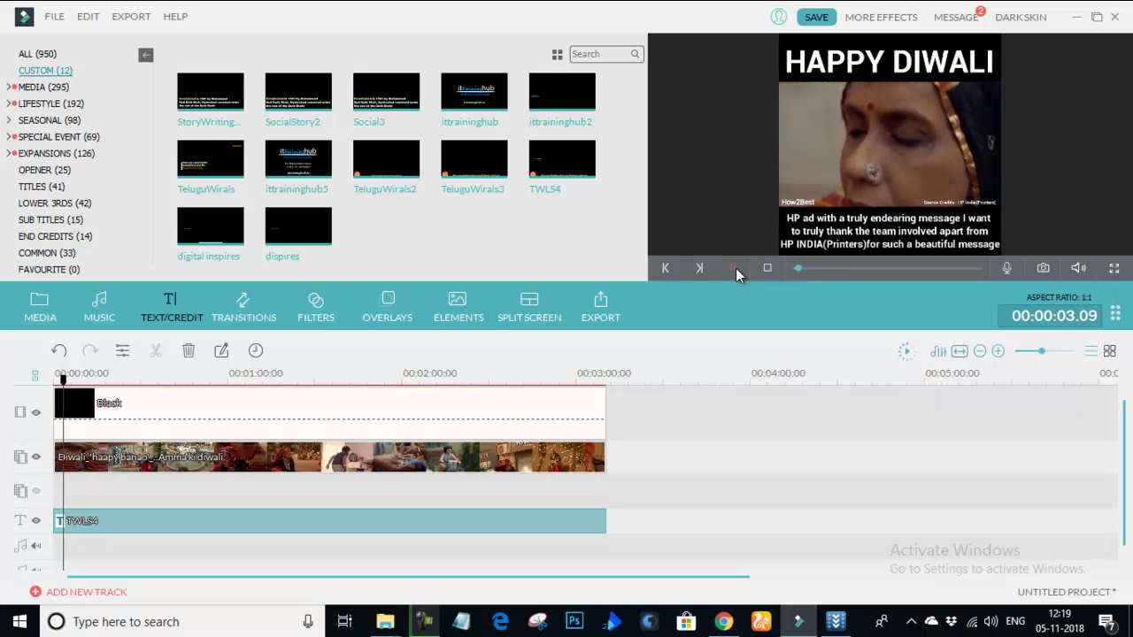
{"action": "left_click", "coordinate": [734, 268]}
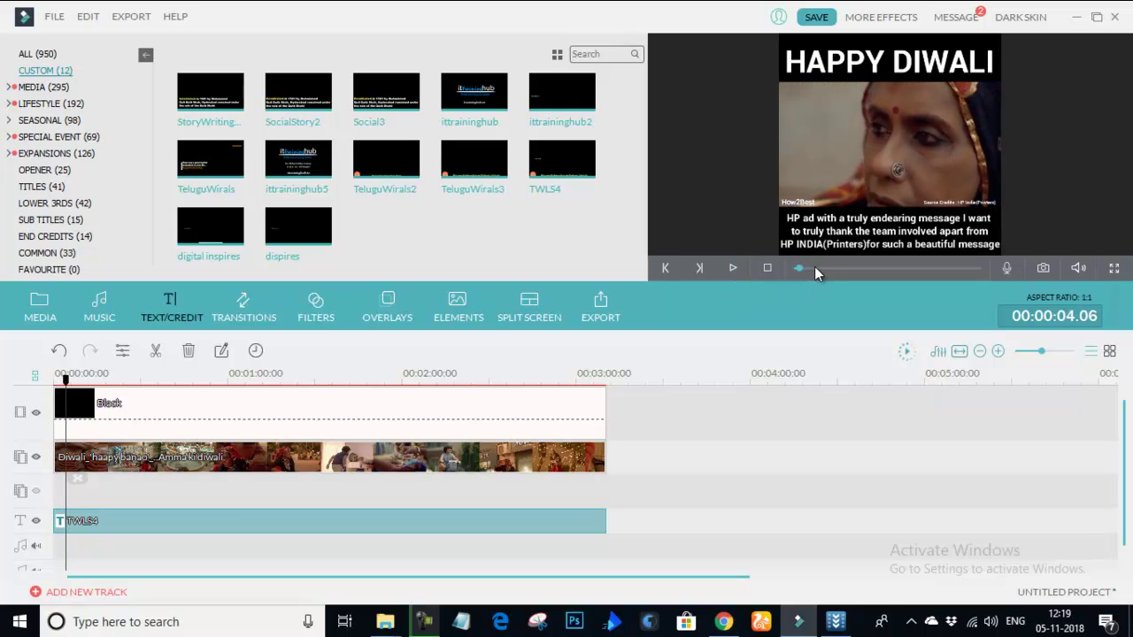
{"action": "mouse_move", "coordinate": [801, 266]}
{"action": "left_mouse_down"}
{"action": "mouse_move", "coordinate": [979, 281]}
{"action": "mouse_move", "coordinate": [787, 278]}
{"action": "left_mouse_up"}
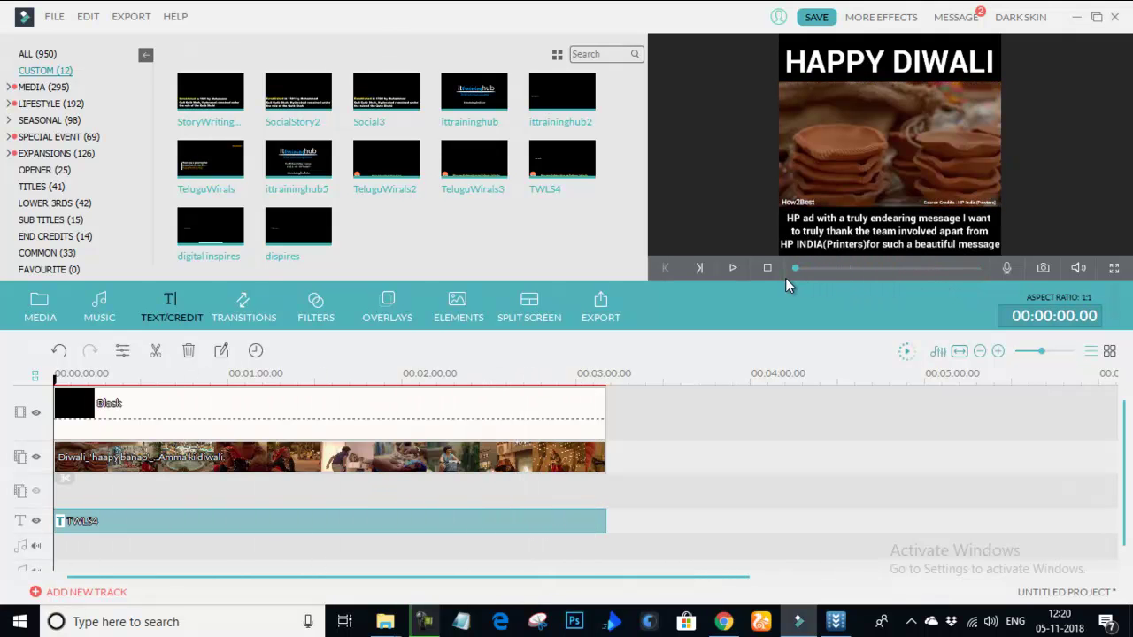